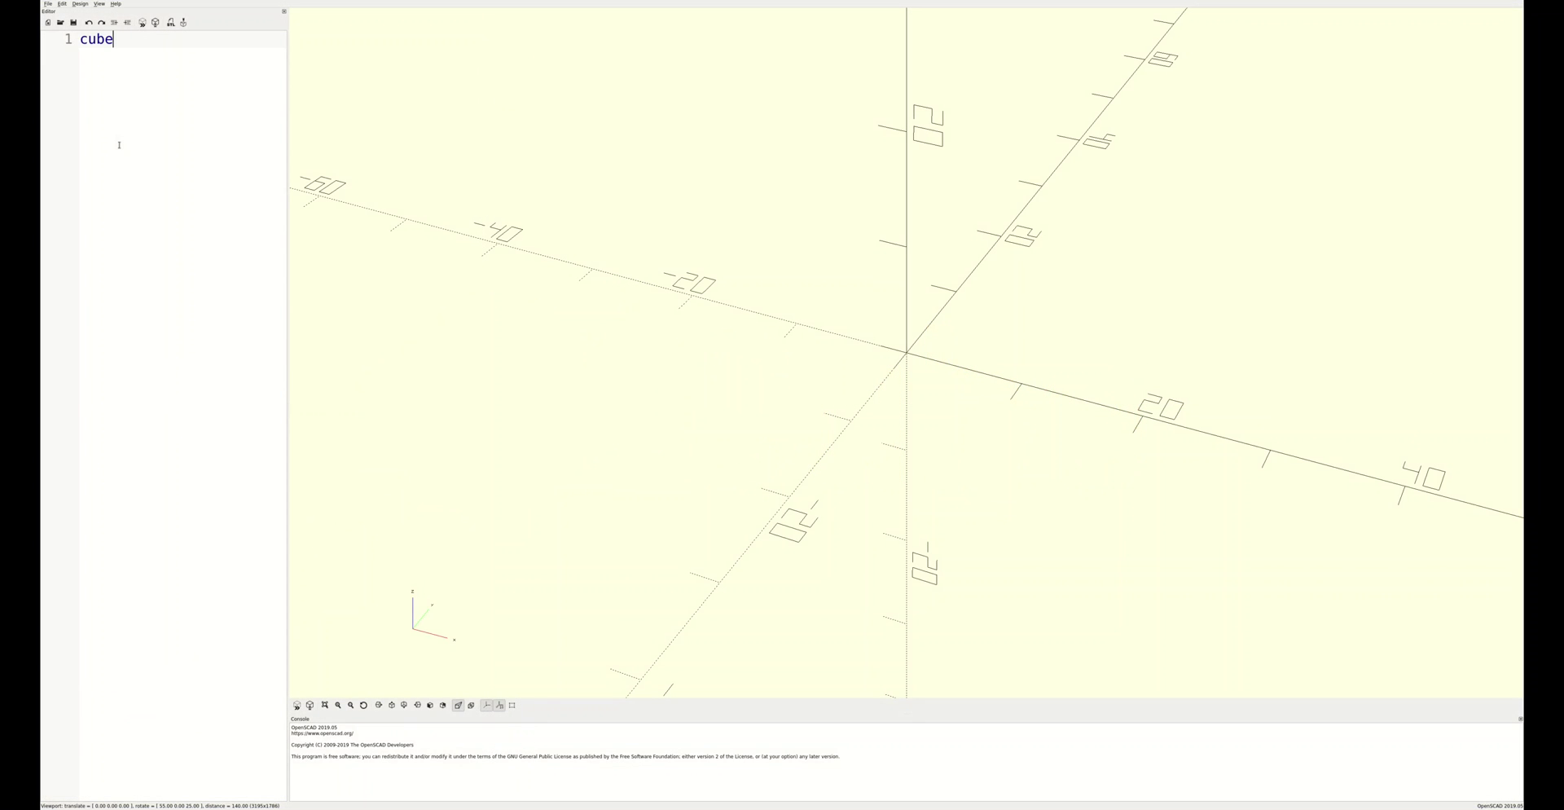
- Write cube(10, true), preview it, then switch the centring flag to false
{"action": "type", "text": "();"}
{"action": "key", "text": "F5"}
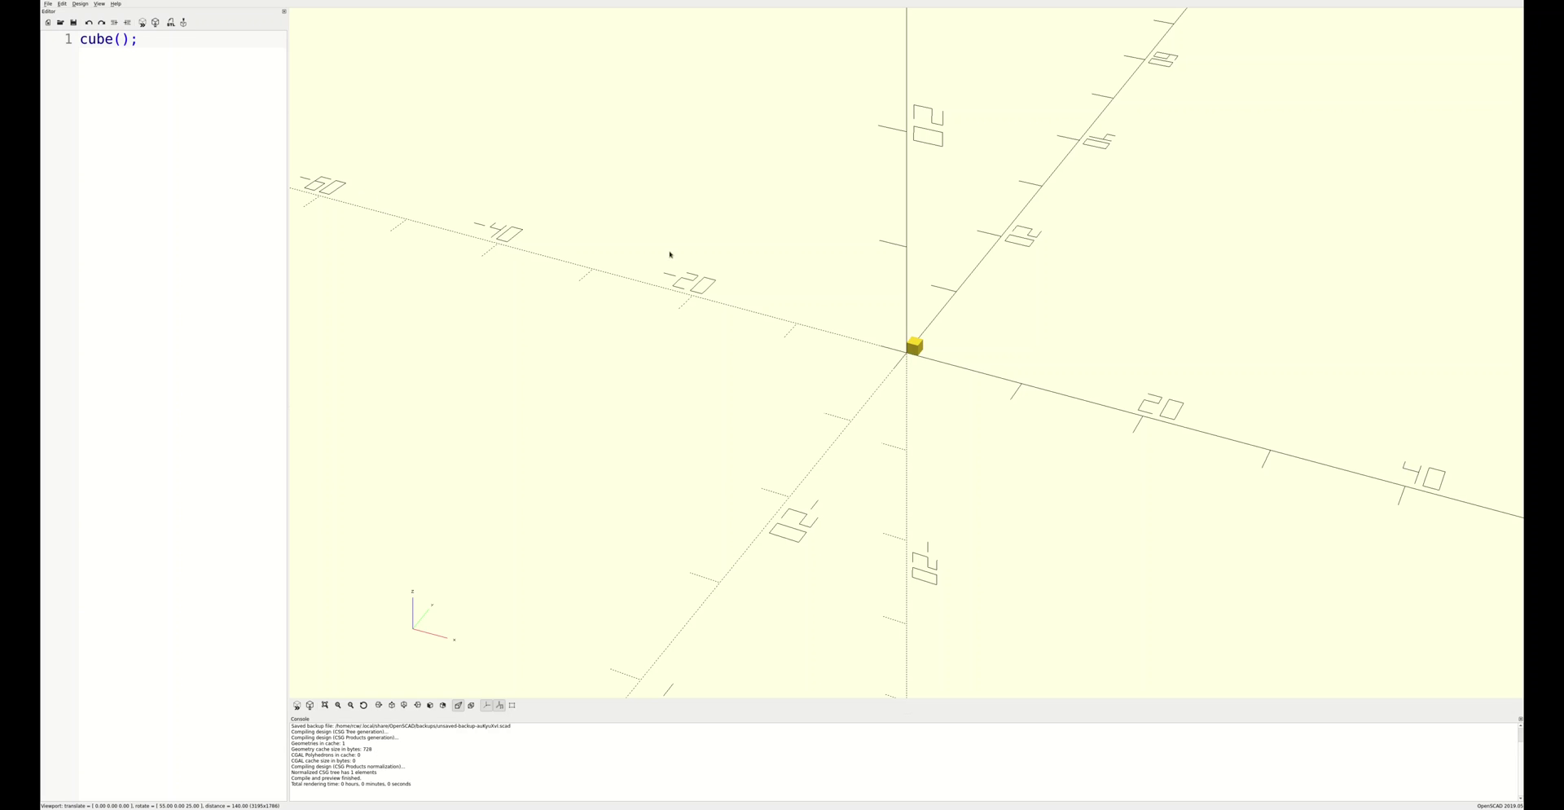
{"action": "scroll", "coordinate": [866, 371], "scroll_direction": "up", "scroll_amount": 5}
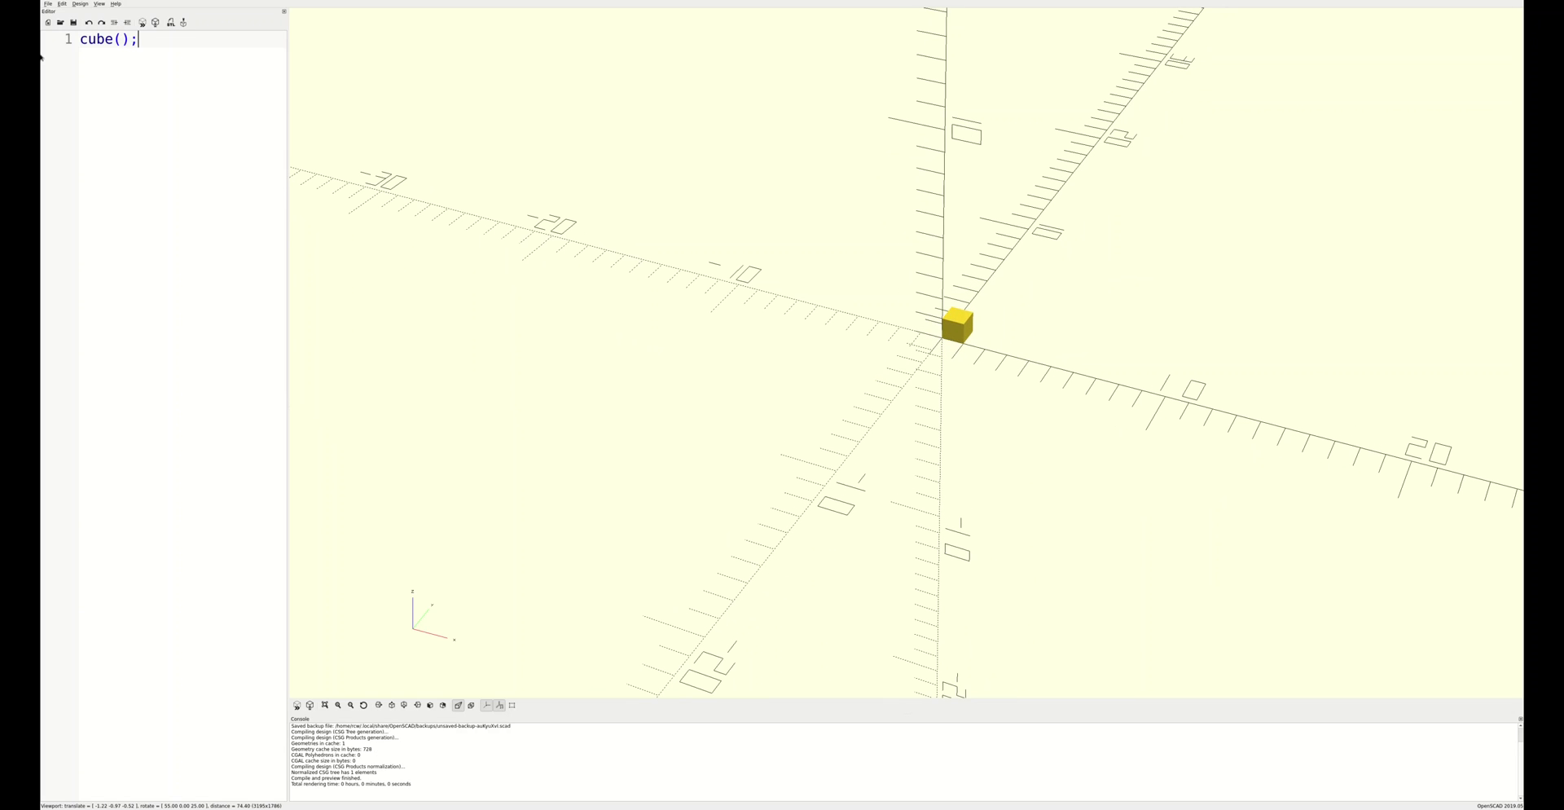
{"action": "key", "text": "Left"}
{"action": "key", "text": "Left"}
{"action": "type", "text": "10, true"}
{"action": "key", "text": "F5"}
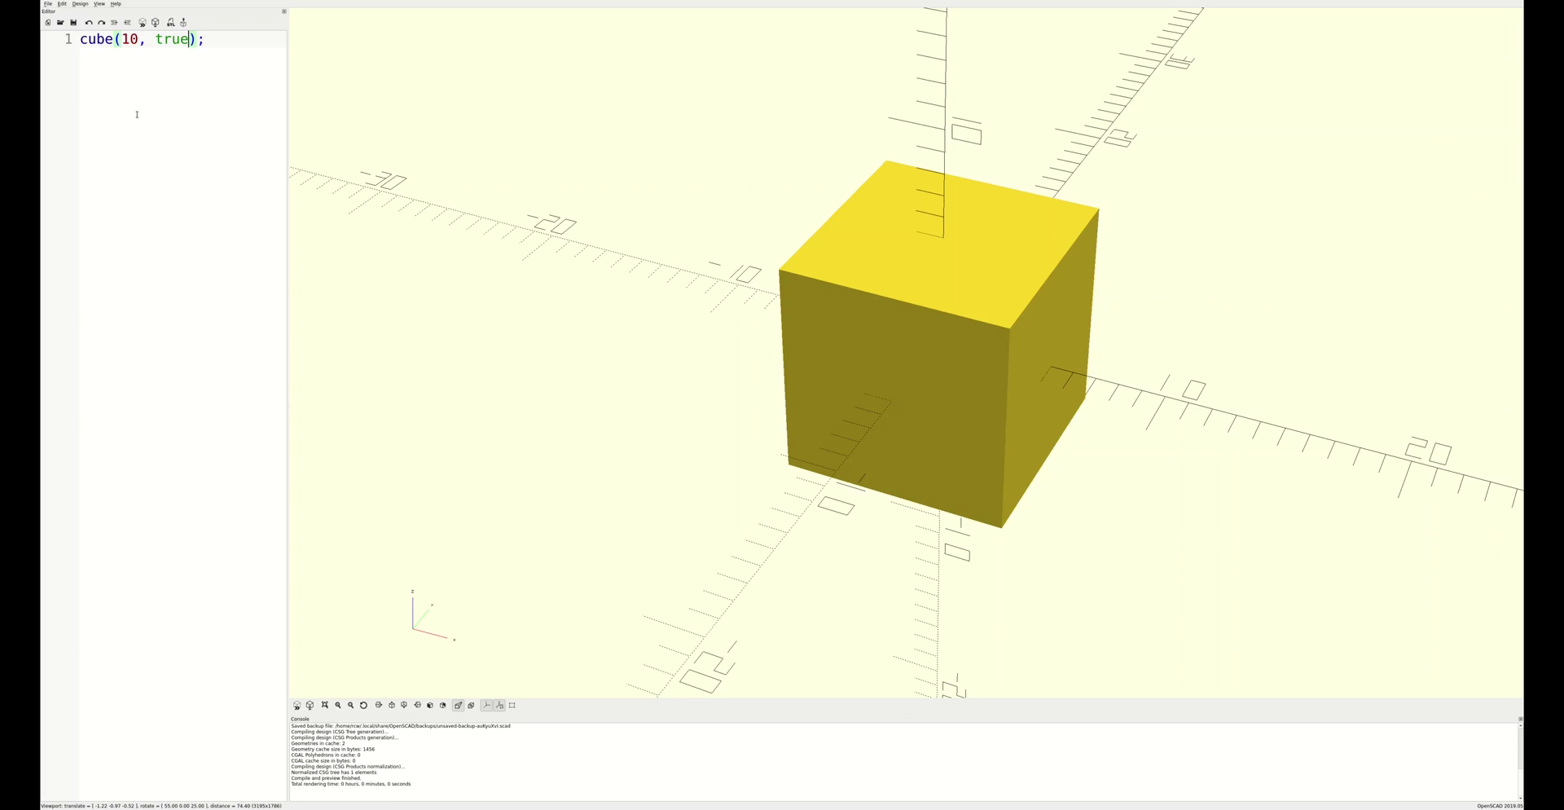
{"action": "key", "text": "BackSpace"}
{"action": "key", "text": "BackSpace"}
{"action": "key", "text": "BackSpace"}
{"action": "key", "text": "BackSpace"}
{"action": "type", "text": "false"}
{"action": "key", "text": "F5"}
- Change the cube size to [2,5,10] and view the tall box from another angle
{"action": "key", "text": "Left"}
{"action": "key", "text": "Left"}
{"action": "key", "text": "Left"}
{"action": "key", "text": "Left"}
{"action": "key", "text": "Left"}
{"action": "key", "text": "Left"}
{"action": "key", "text": "Left"}
{"action": "key", "text": "Left"}
{"action": "key", "text": "Left"}
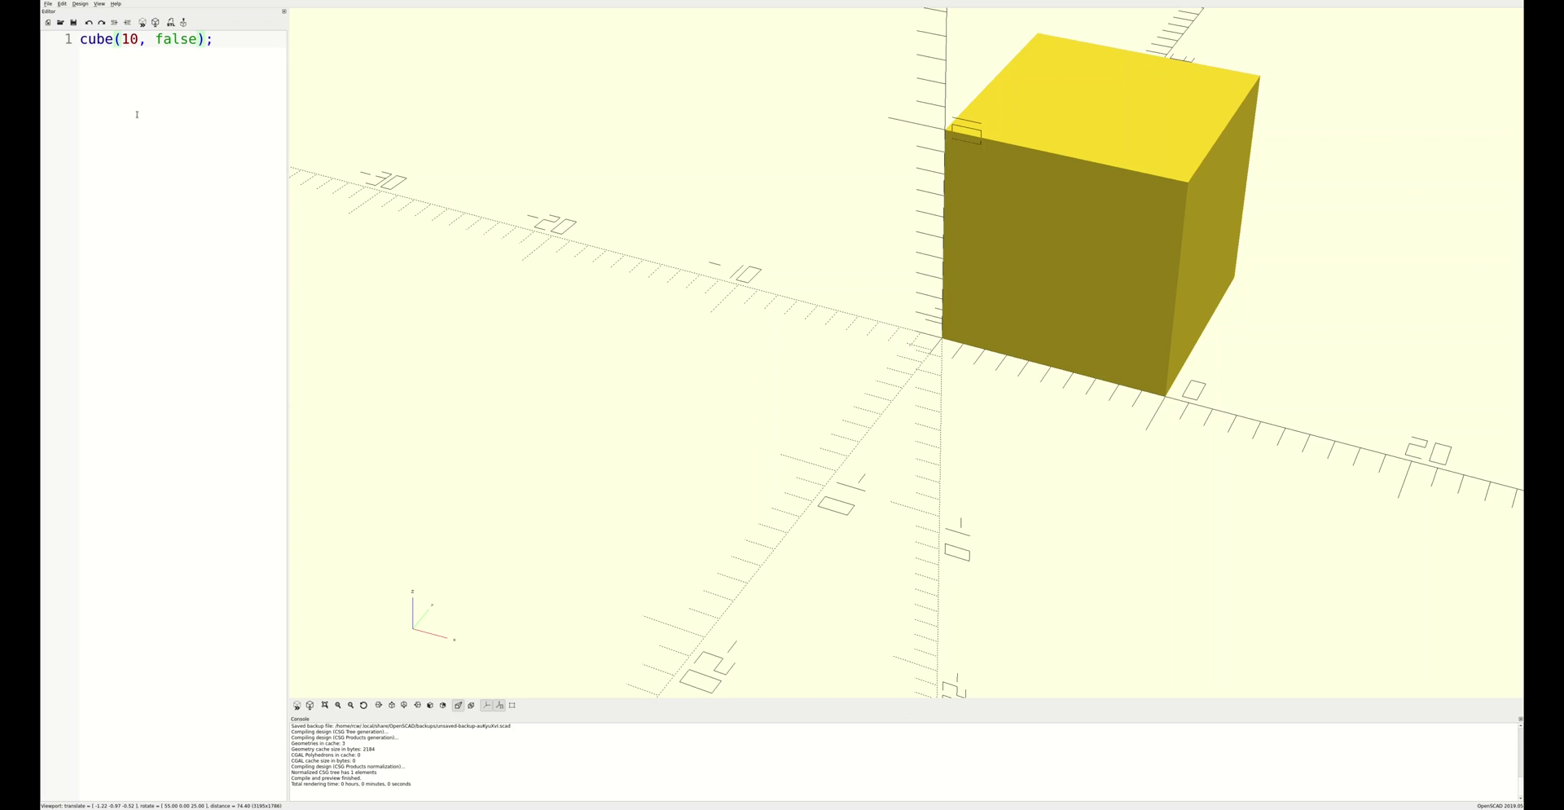
{"action": "type", "text": "[2,5,"}
{"action": "key", "text": "Right"}
{"action": "key", "text": "Right"}
{"action": "type", "text": "]"}
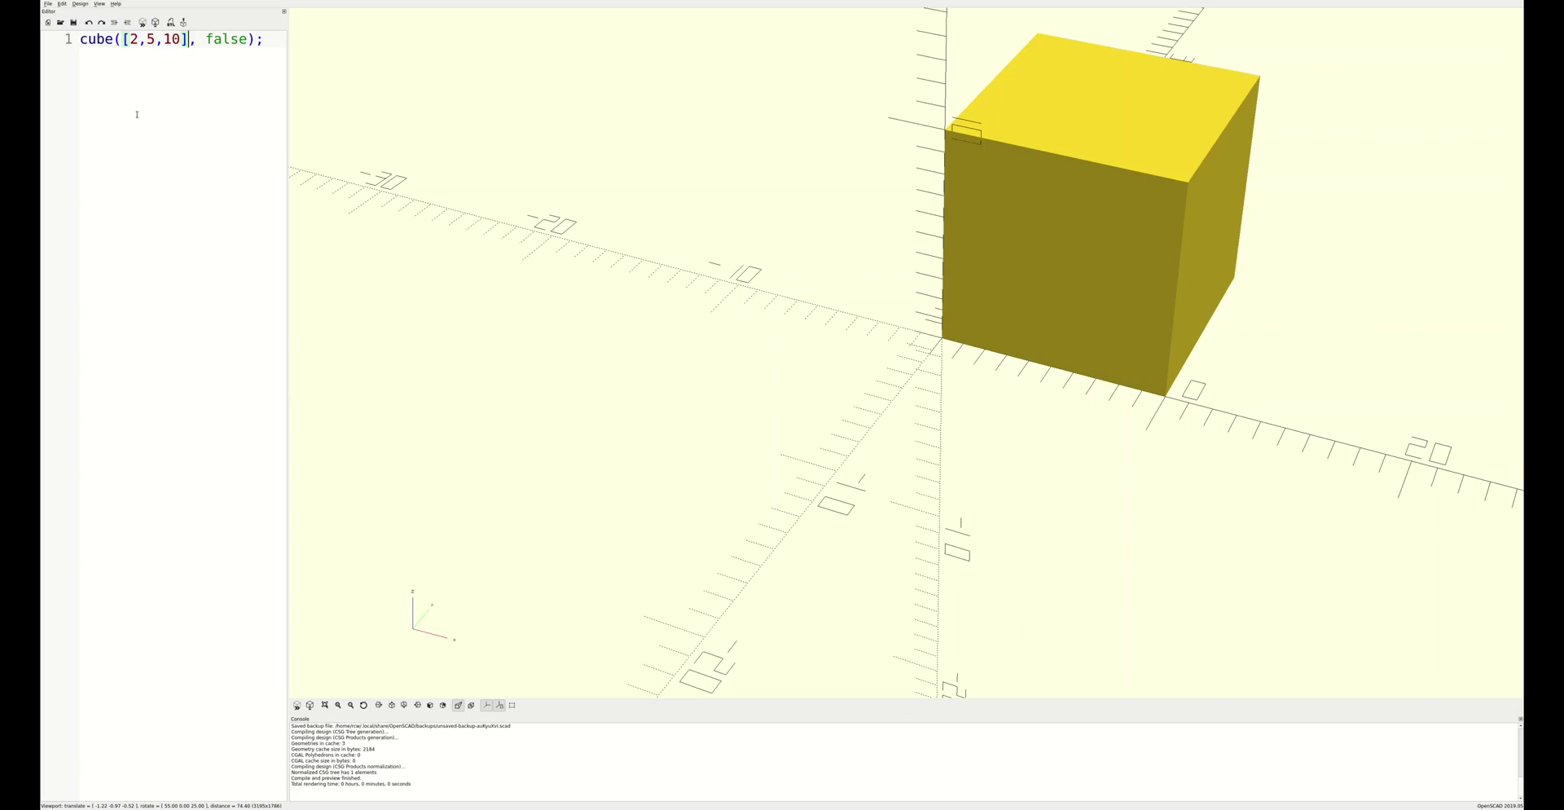
{"action": "key", "text": "F5"}
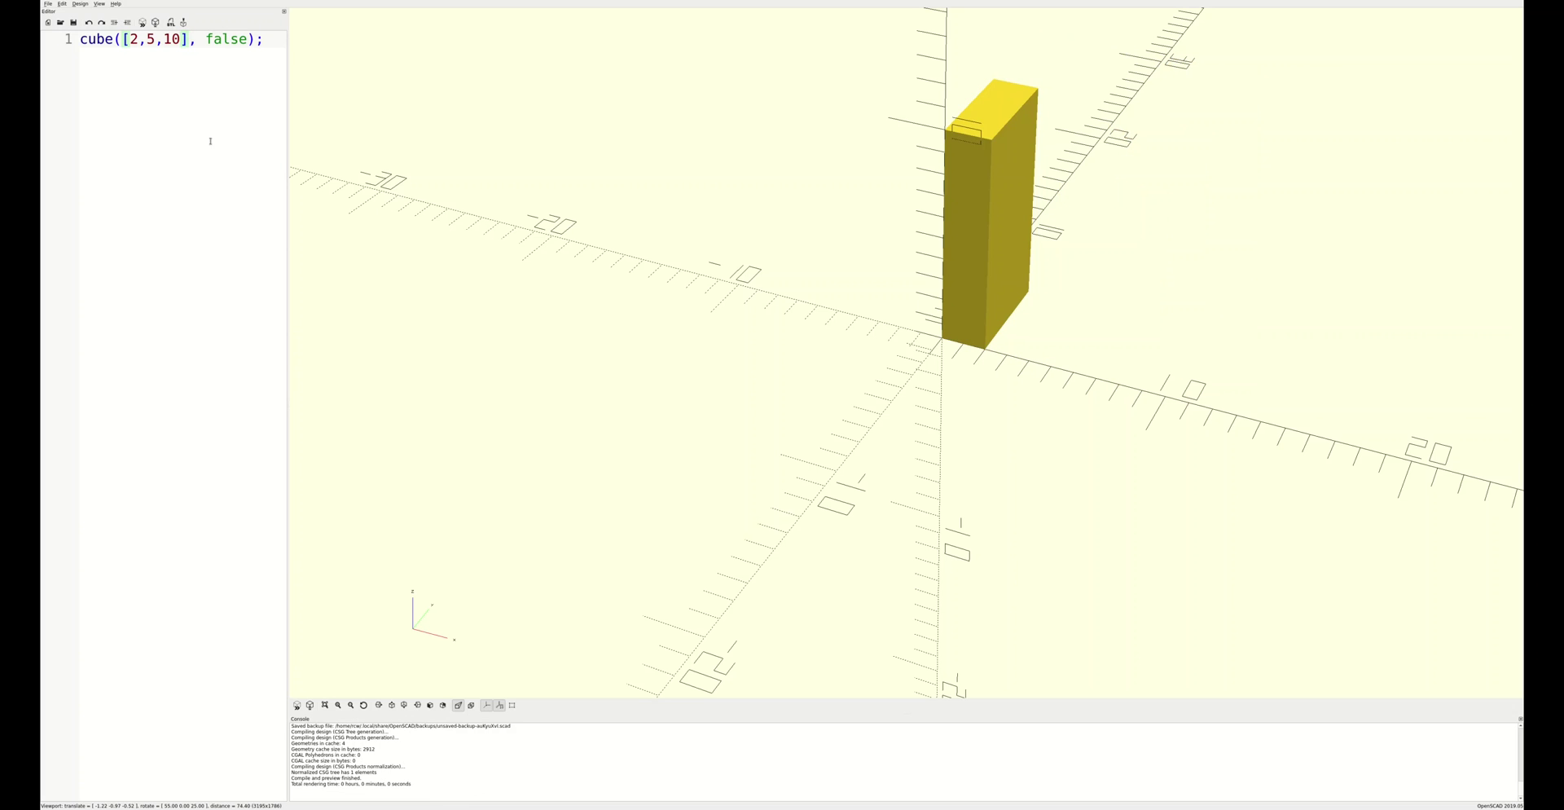
{"action": "left_click_drag", "start_coordinate": [693, 320], "coordinate": [727, 313]}
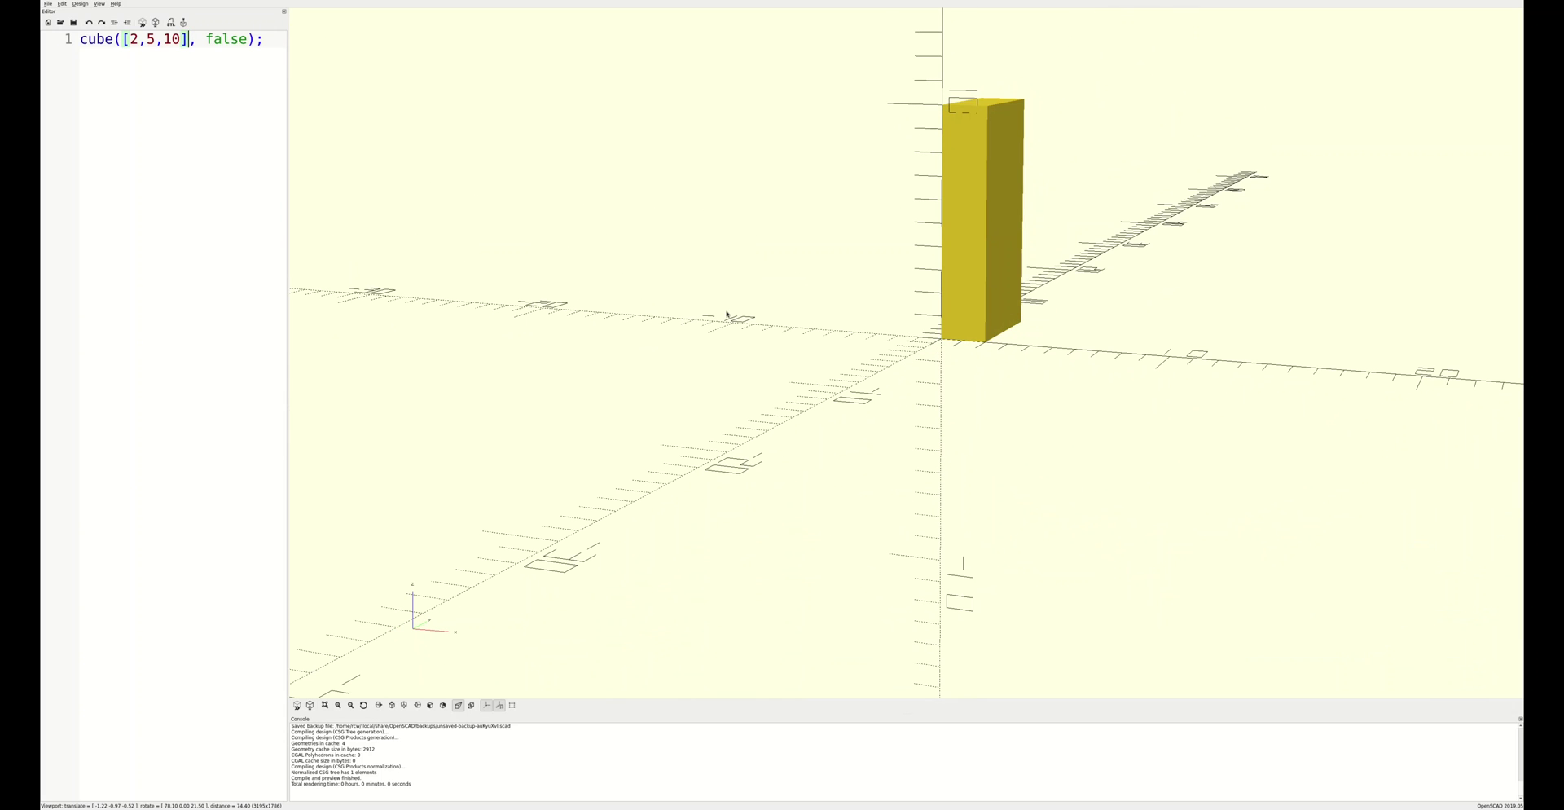
- Name the centring argument so it reads center=false
{"action": "left_click", "coordinate": [204, 36]}
{"action": "type", "text": "center"}
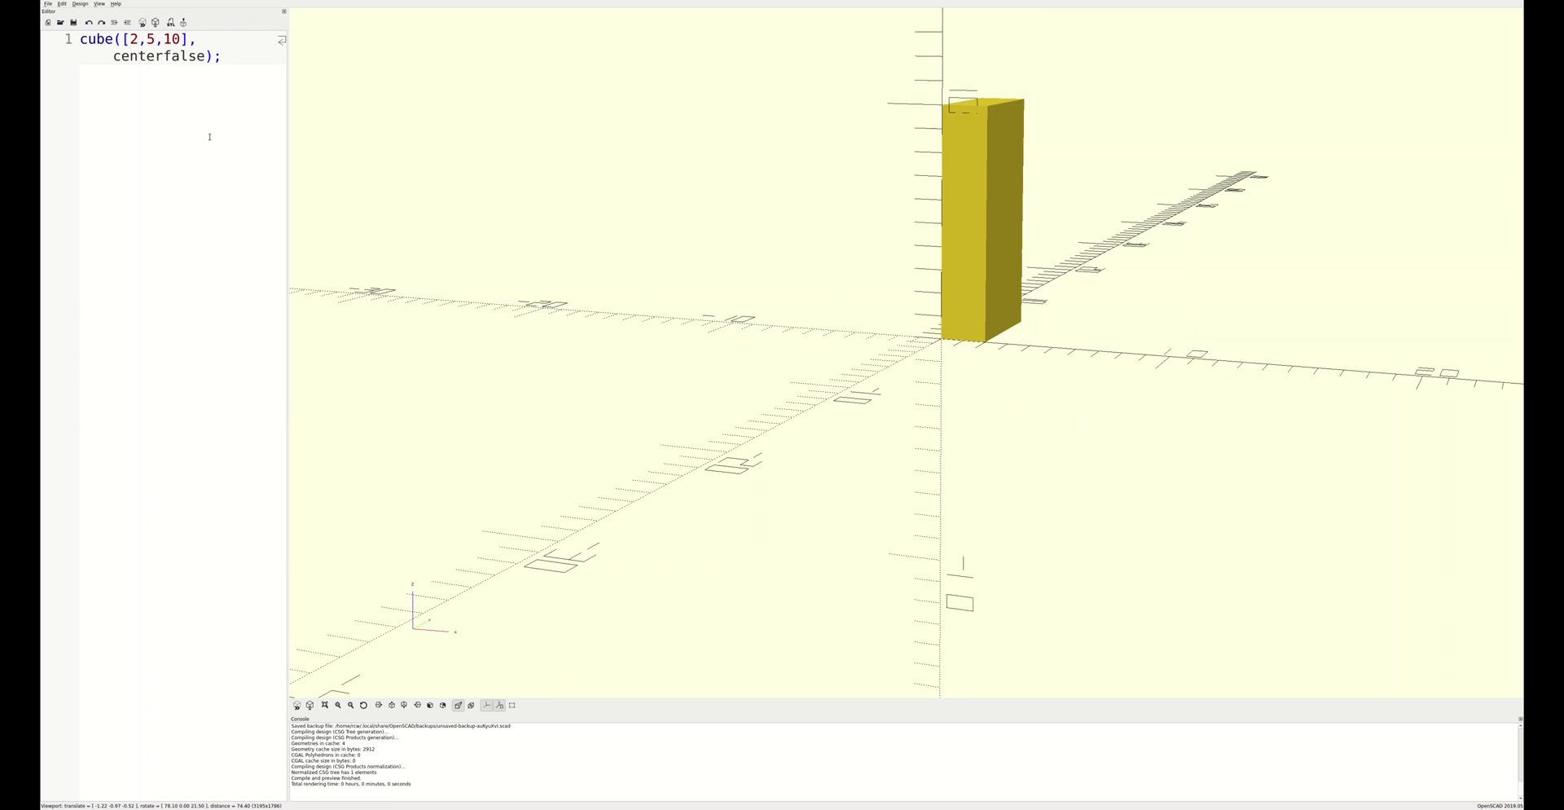
{"action": "type", "text": "="}
{"action": "key", "text": "Delete"}
{"action": "key", "text": "Delete"}
{"action": "key", "text": "Delete"}
{"action": "key", "text": "Delete"}
{"action": "key", "text": "Delete"}
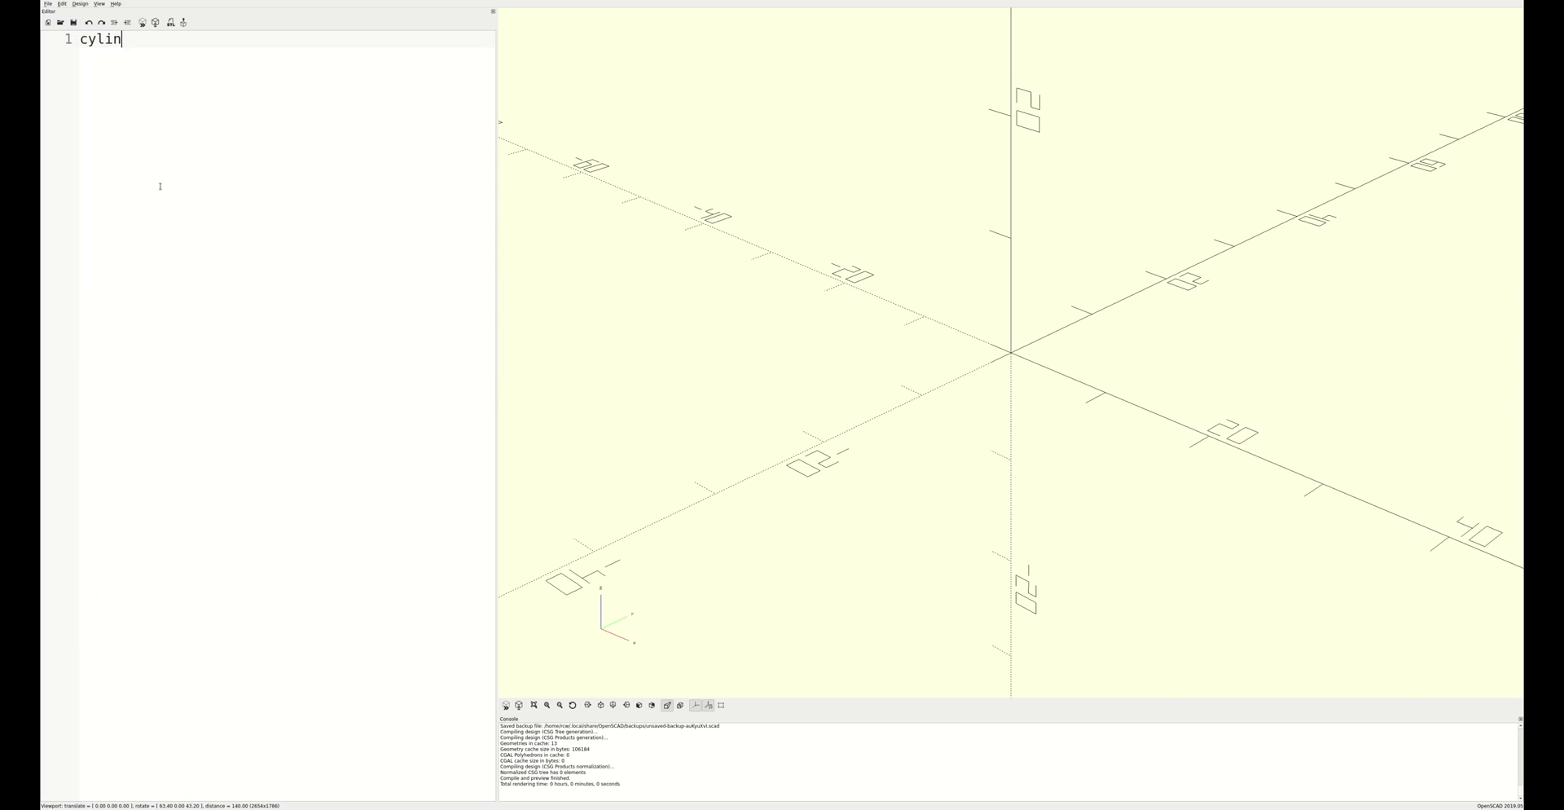
- Model cylinder(r=5, h=10) and centre it on the origin with center=true
{"action": "type", "text": "r(r=5, h=10);"}
{"action": "key", "text": "F5"}
{"action": "key", "text": "Left"}
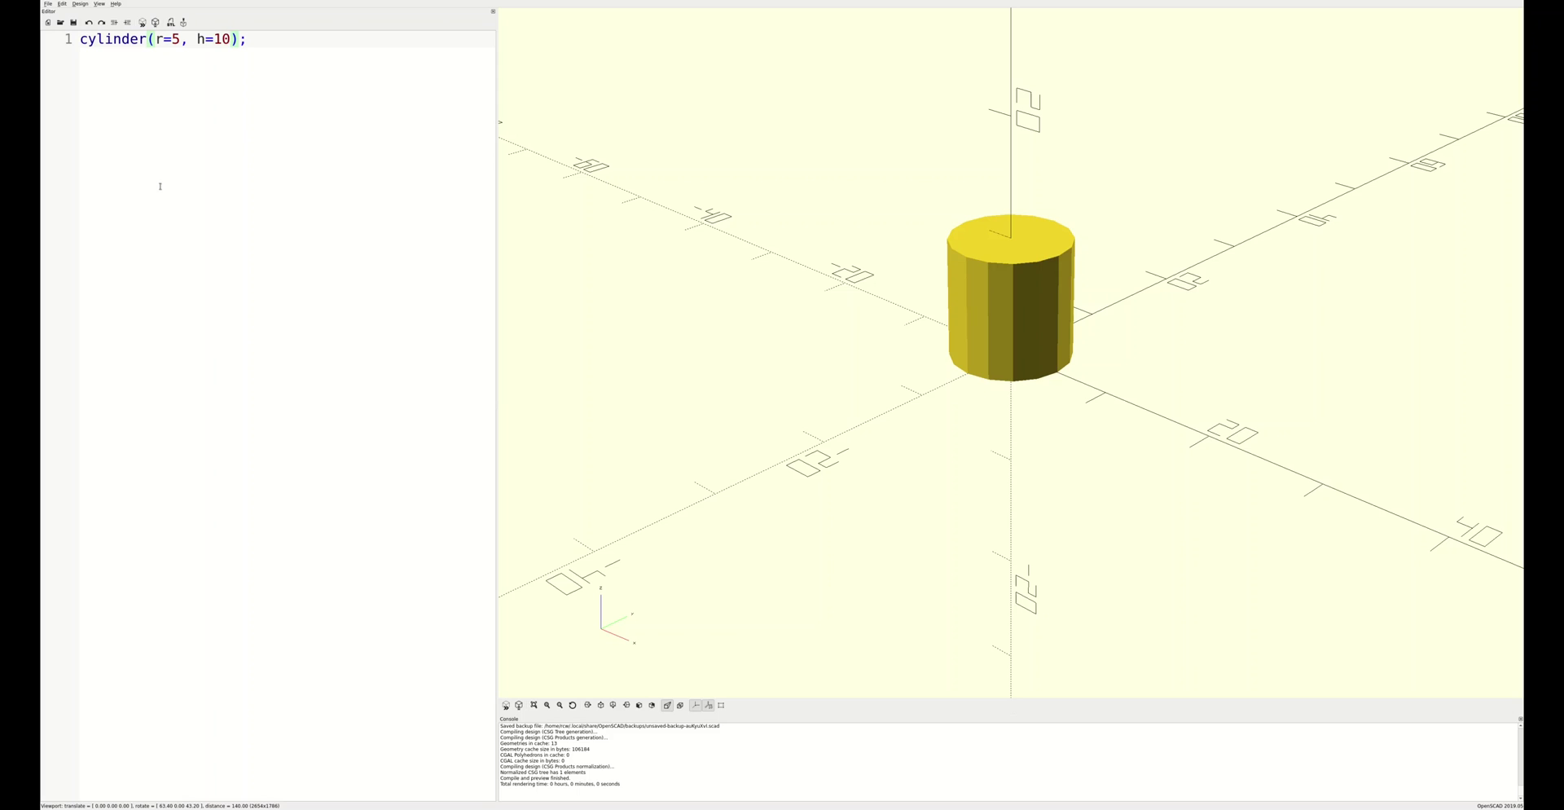
{"action": "type", "text": ", center=true"}
{"action": "key", "text": "F5"}
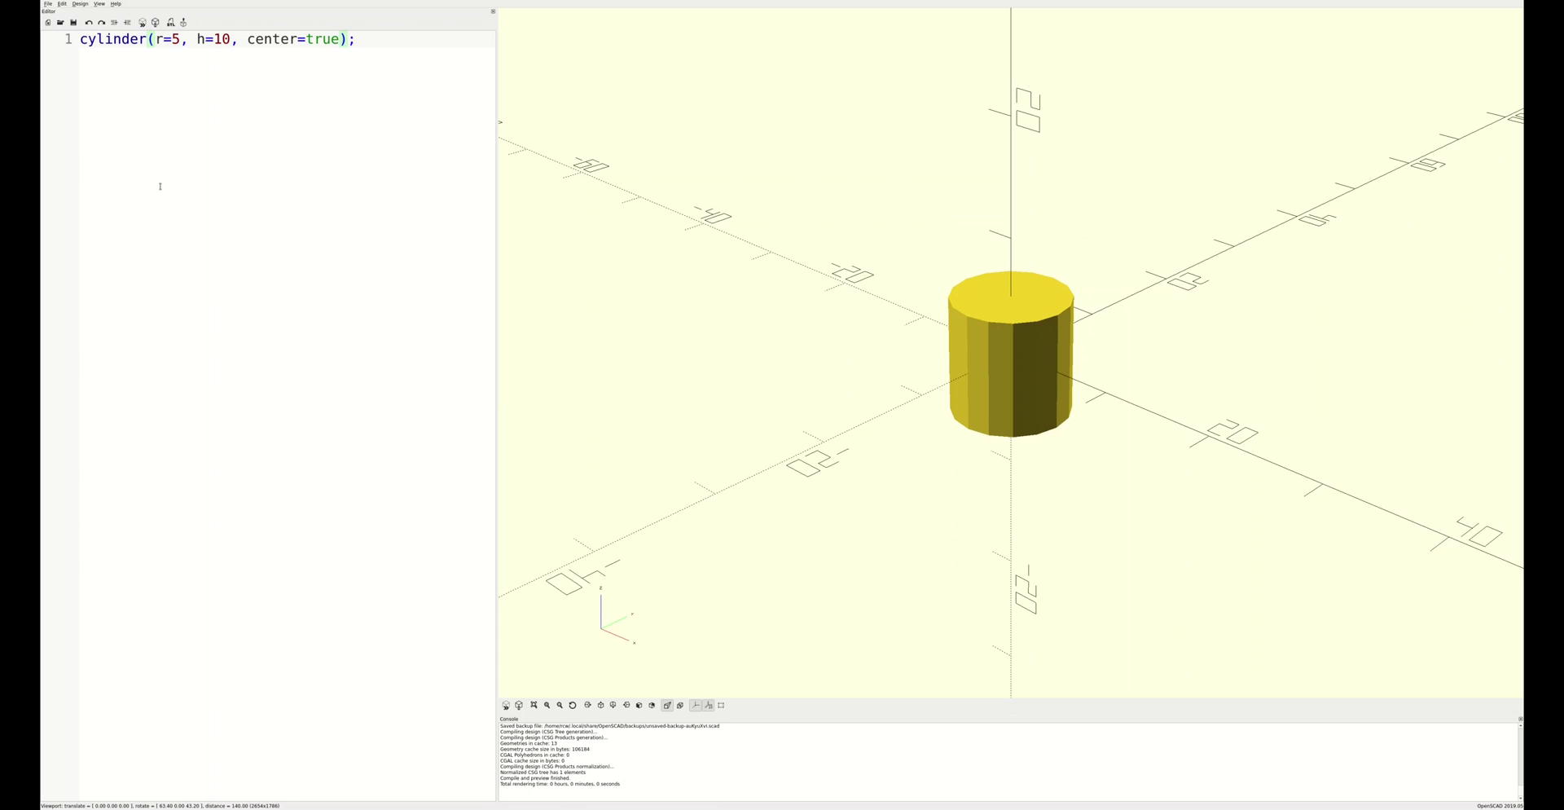
{"action": "mouse_move", "coordinate": [760, 368]}
{"action": "left_mouse_down"}
{"action": "mouse_move", "coordinate": [776, 373]}
{"action": "mouse_move", "coordinate": [744, 386]}
{"action": "left_mouse_up"}
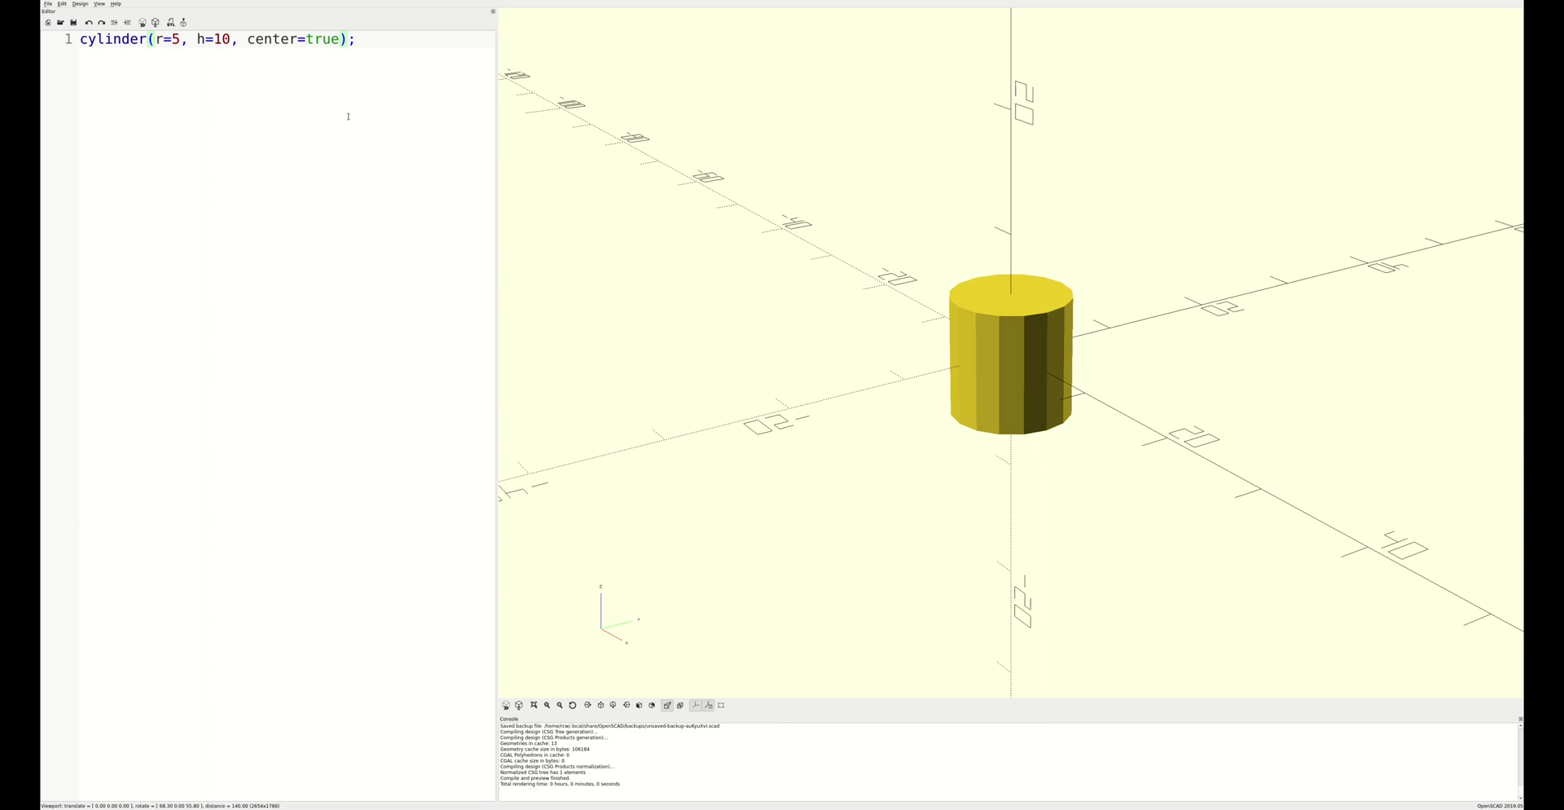
- Taper it with r1=5, r2=2, then r2=0 for a pointed cone, adding a line above
{"action": "key", "text": "Left"}
{"action": "key", "text": "Left"}
{"action": "key", "text": "Left"}
{"action": "key", "text": "Left"}
{"action": "key", "text": "Left"}
{"action": "key", "text": "Left"}
{"action": "key", "text": "Left"}
{"action": "key", "text": "Left"}
{"action": "key", "text": "Left"}
{"action": "key", "text": "Left"}
{"action": "key", "text": "Left"}
{"action": "key", "text": "Left"}
{"action": "key", "text": "Left"}
{"action": "key", "text": "Left"}
{"action": "key", "text": "Left"}
{"action": "key", "text": "Left"}
{"action": "key", "text": "Left"}
{"action": "key", "text": "Left"}
{"action": "key", "text": "Right"}
{"action": "type", "text": "1"}
{"action": "key", "text": "Right"}
{"action": "key", "text": "Right"}
{"action": "key", "text": "Right"}
{"action": "type", "text": "r2="}
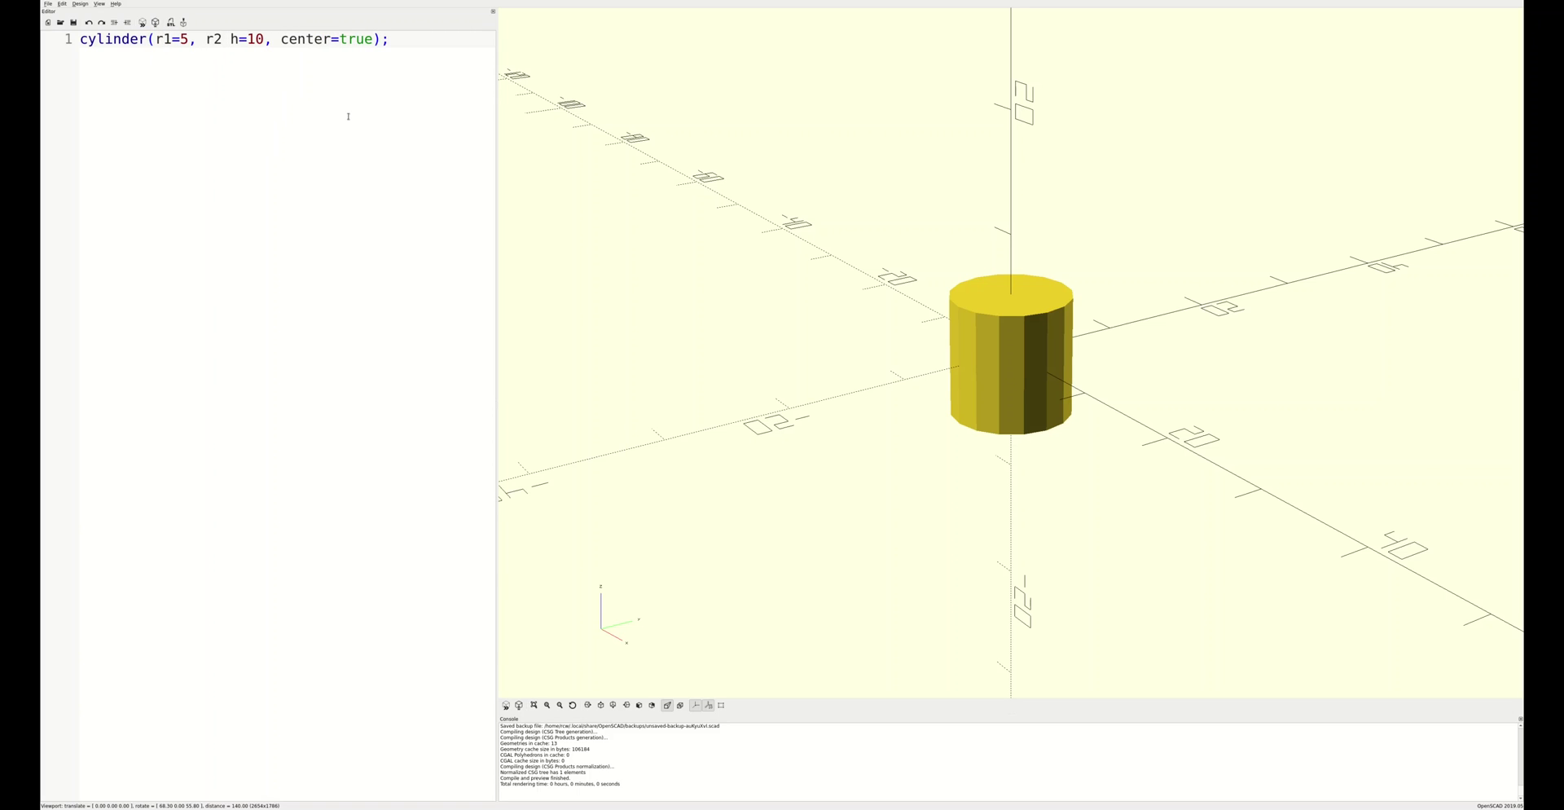
{"action": "type", "text": "2,"}
{"action": "key", "text": "F5"}
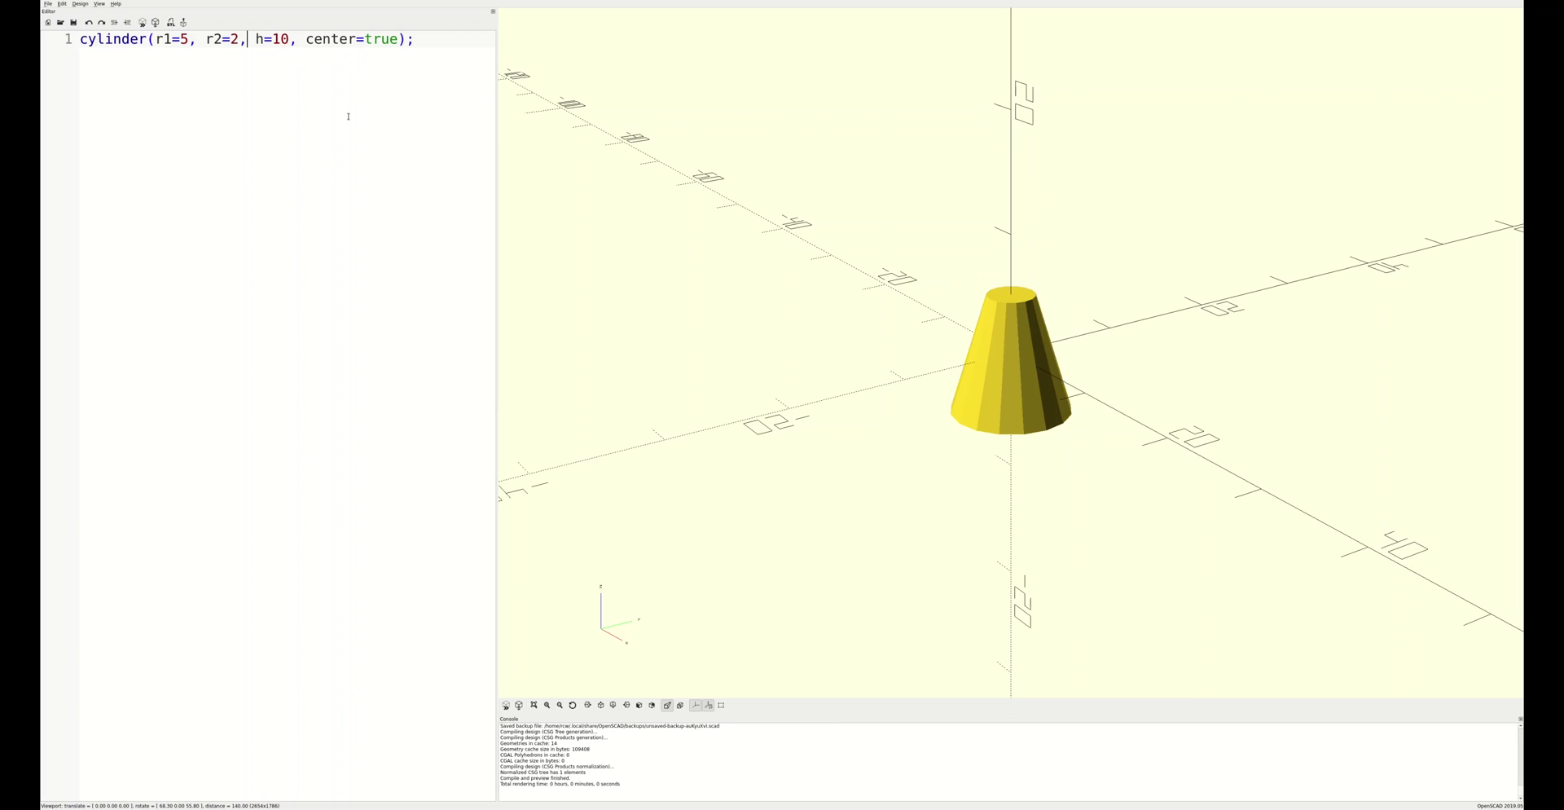
{"action": "key", "text": "BackSpace"}
{"action": "type", "text": "0"}
{"action": "key", "text": "F5"}
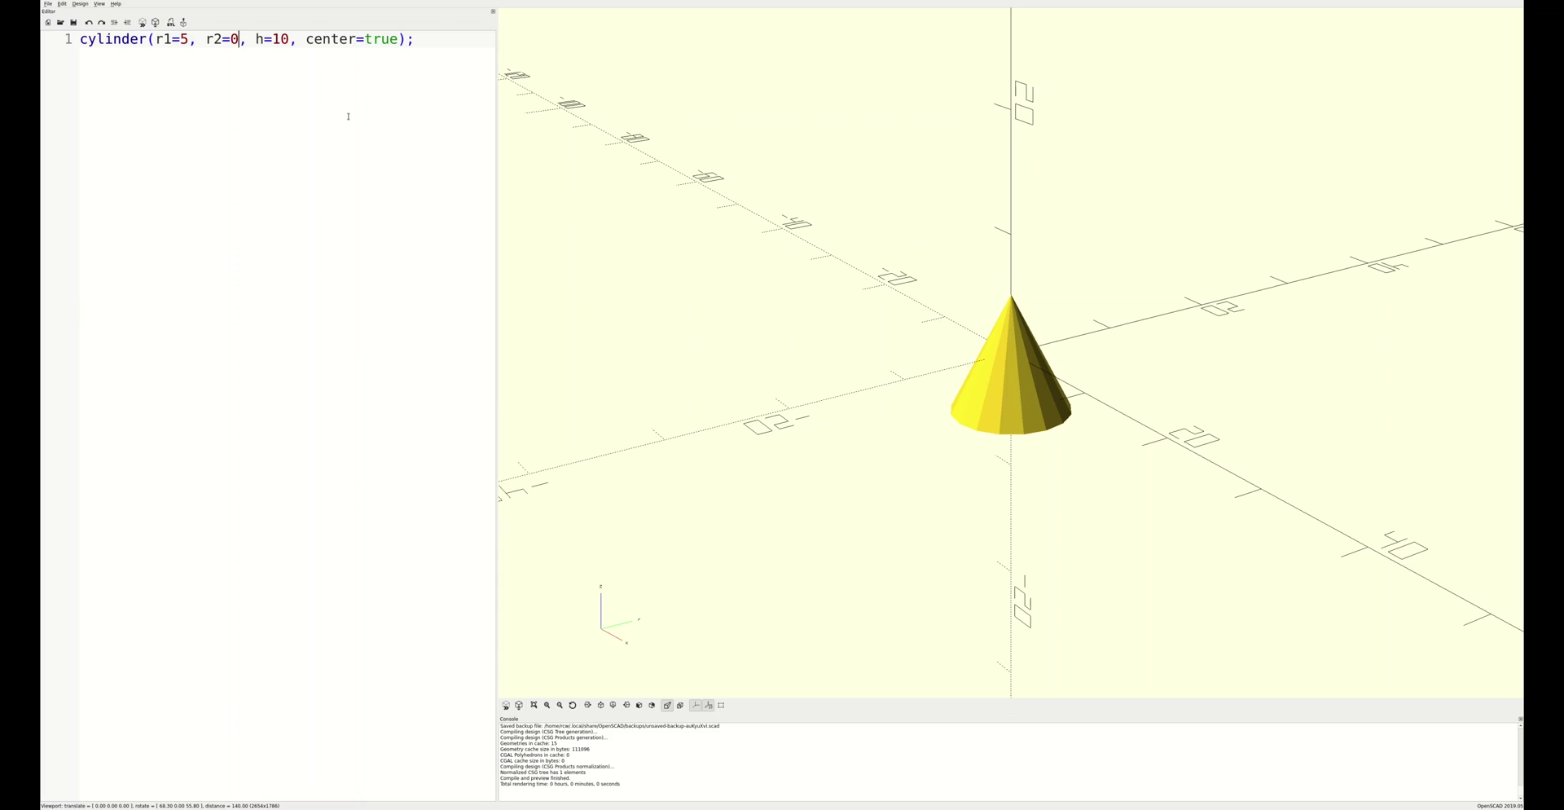
{"action": "key", "text": "Return"}
- Add $fn=100 above the cone, try 360, and settle on 10 facets
{"action": "type", "text": "$fn"}
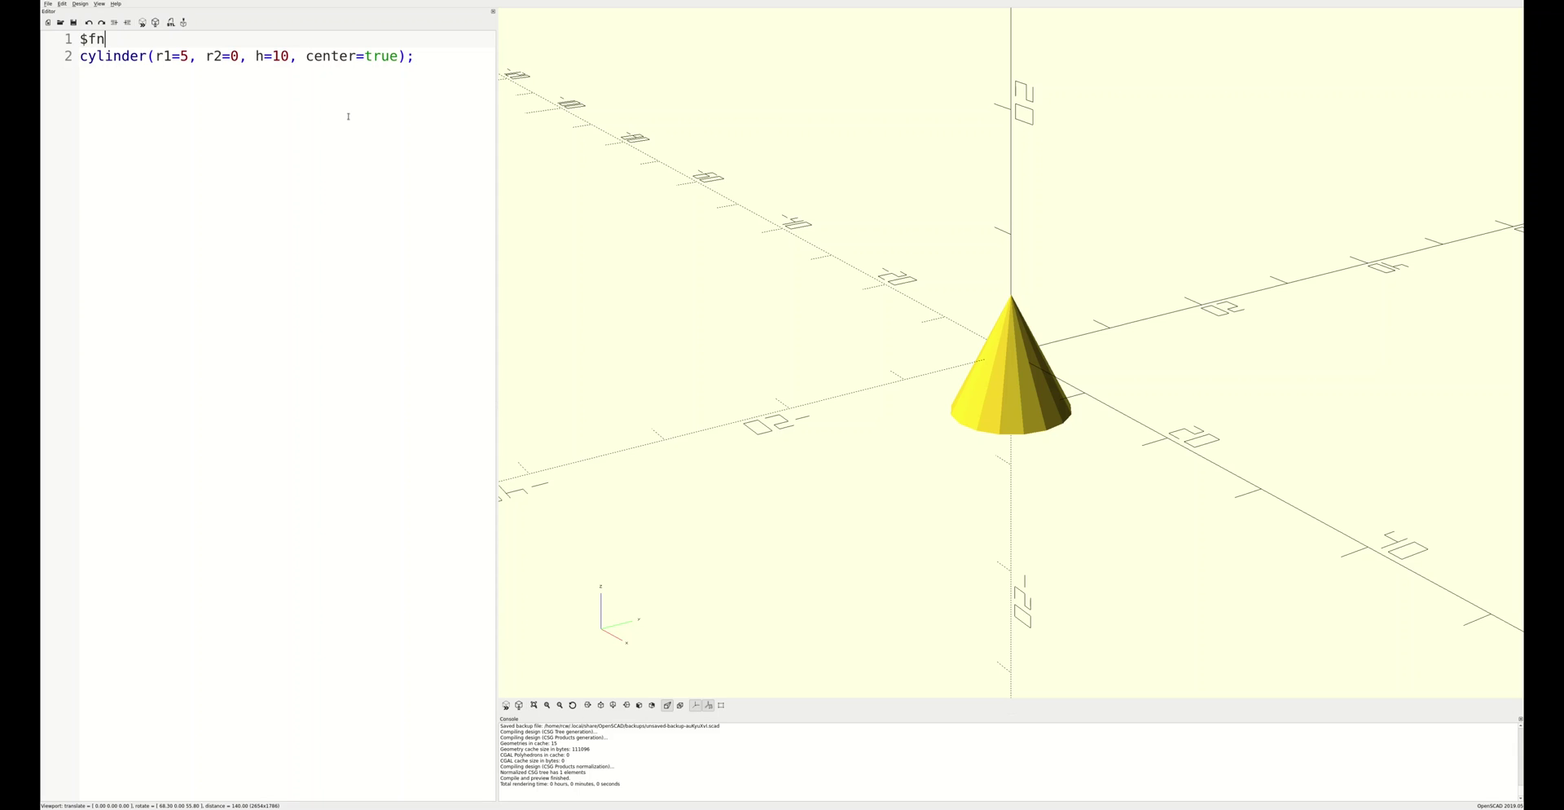
{"action": "type", "text": "=100;"}
{"action": "key", "text": "F5"}
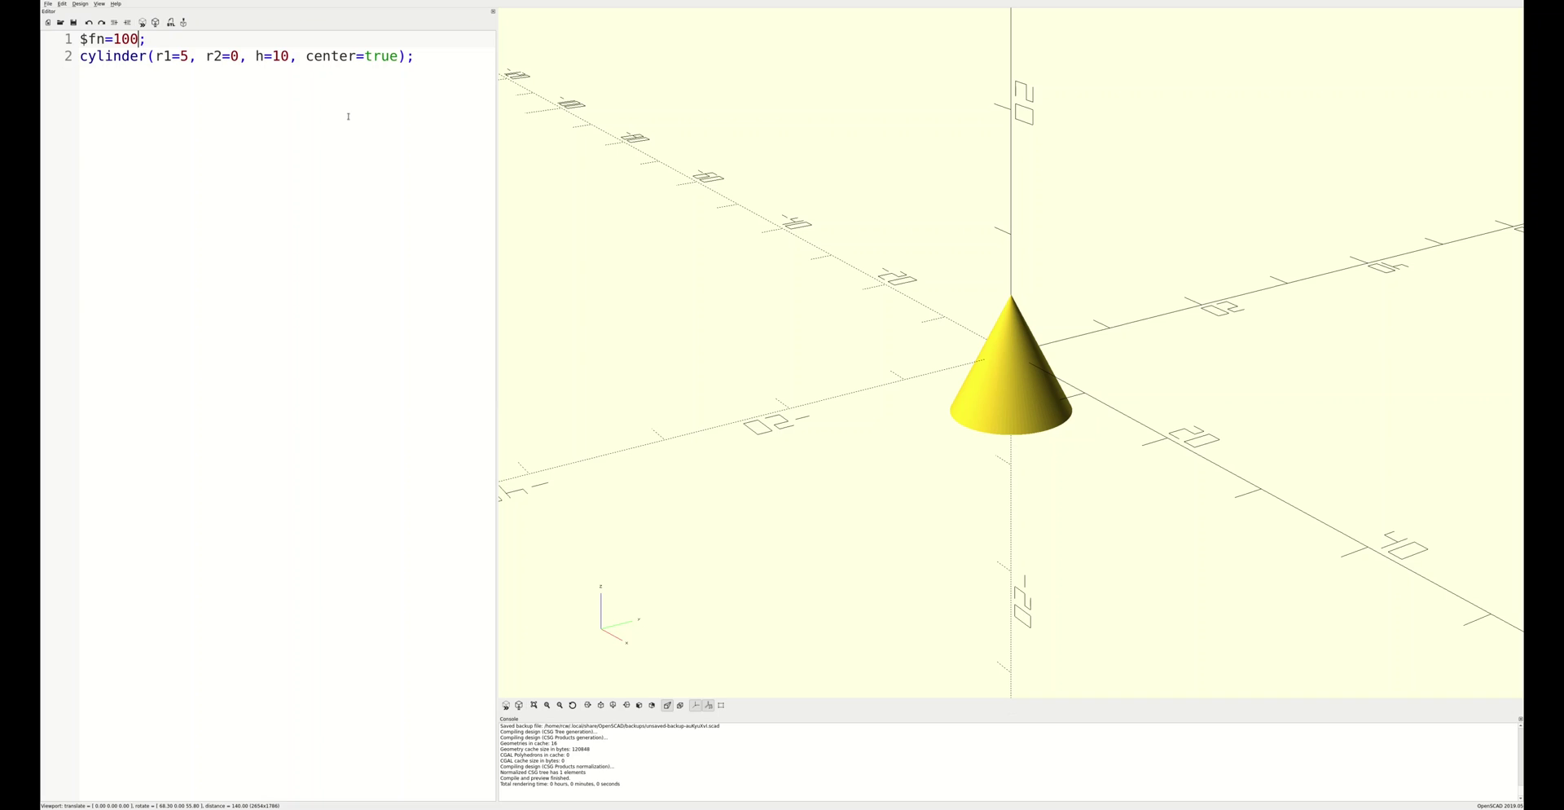
{"action": "key", "text": "BackSpace"}
{"action": "key", "text": "BackSpace"}
{"action": "key", "text": "BackSpace"}
{"action": "type", "text": "360"}
{"action": "key", "text": "BackSpace"}
{"action": "key", "text": "BackSpace"}
{"action": "key", "text": "BackSpace"}
{"action": "type", "text": "10"}
{"action": "key", "text": "F5"}
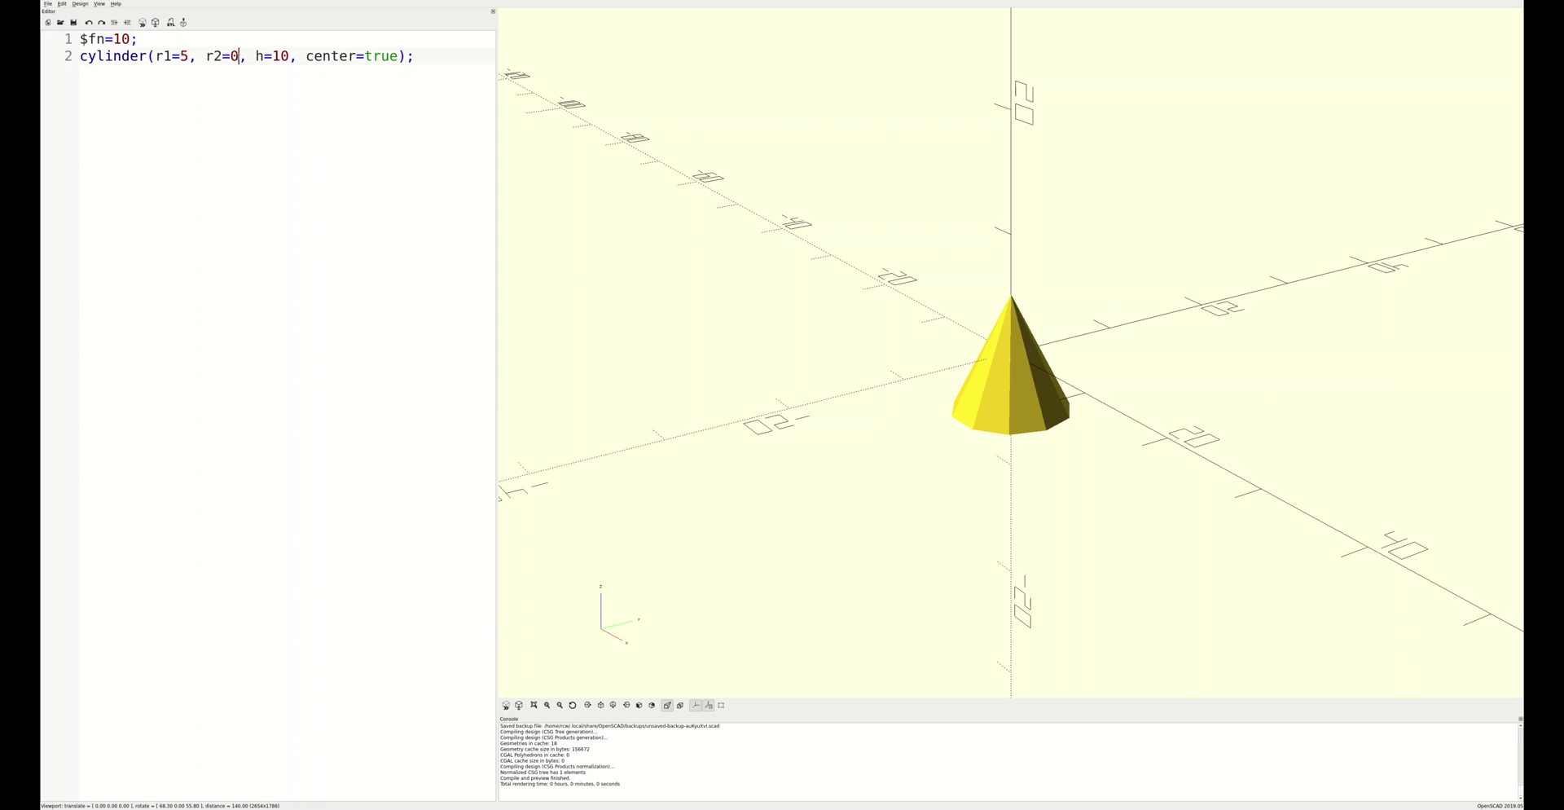
- Replace r1/r2 with r=6 and set $fn=6 to render a hexagonal prism
{"action": "key", "text": "shift+Left"}
{"action": "key", "text": "shift+Left"}
{"action": "key", "text": "shift+Left"}
{"action": "key", "text": "shift+Left"}
{"action": "key", "text": "shift+Left"}
{"action": "key", "text": "shift+Left"}
{"action": "key", "text": "shift+Left"}
{"action": "key", "text": "BackSpace"}
{"action": "type", "text": "6"}
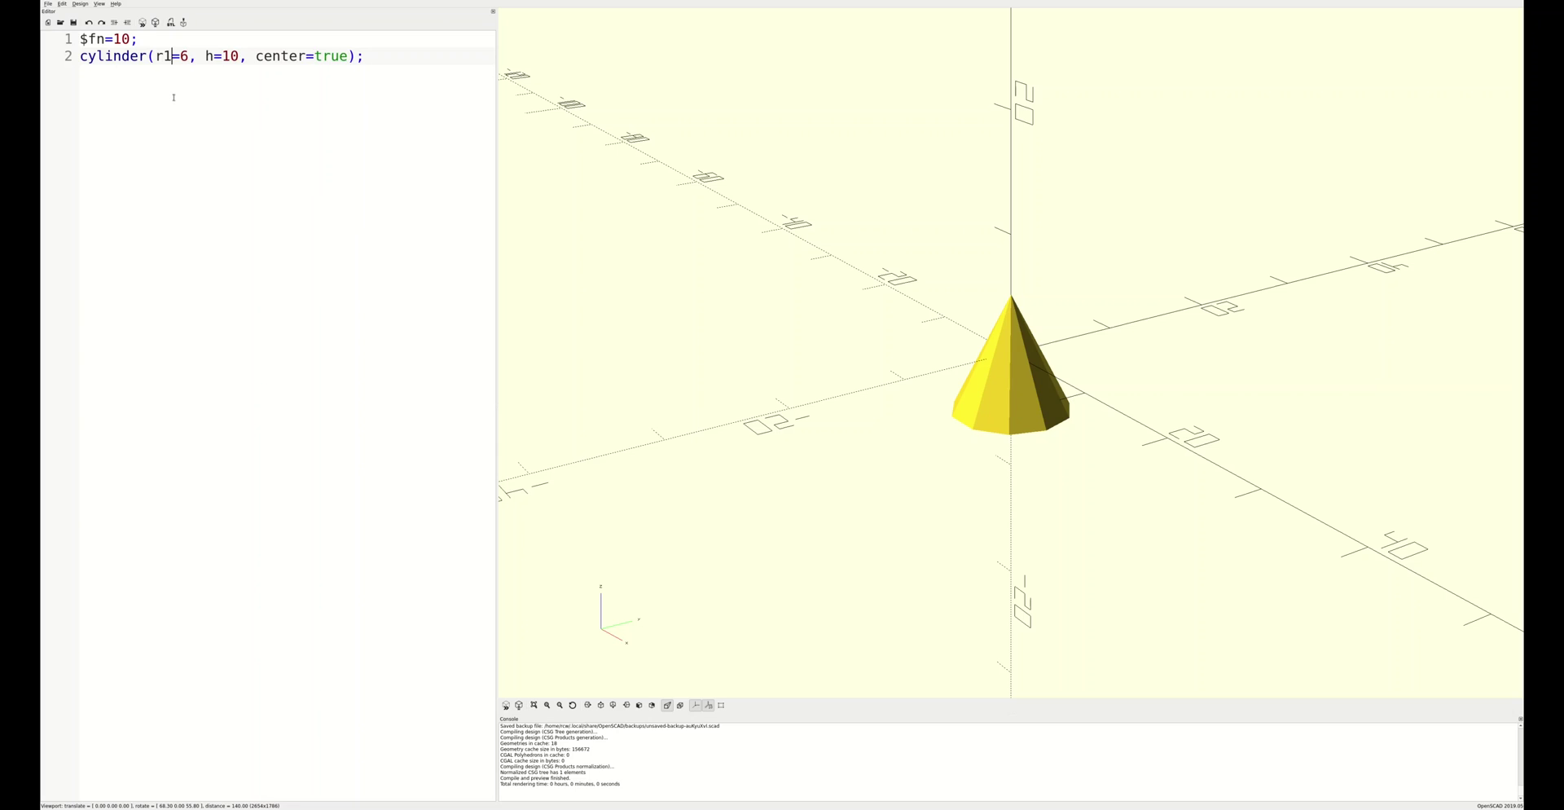
{"action": "key", "text": "BackSpace"}
{"action": "key", "text": "Up"}
{"action": "key", "text": "BackSpace"}
{"action": "key", "text": "BackSpace"}
{"action": "type", "text": "6"}
{"action": "key", "text": "F5"}
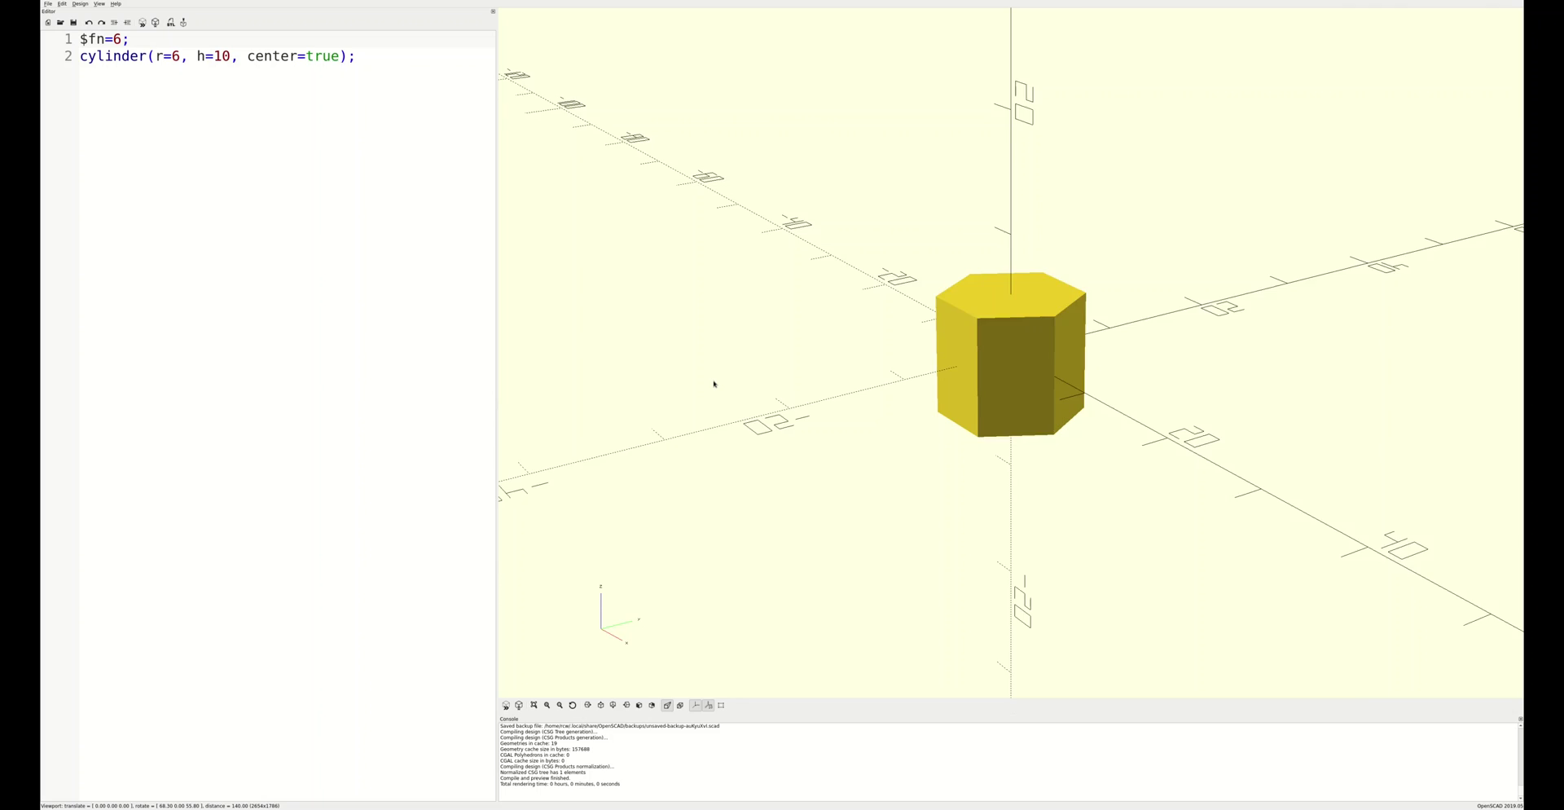
{"action": "left_click_drag", "start_coordinate": [715, 383], "coordinate": [697, 376]}
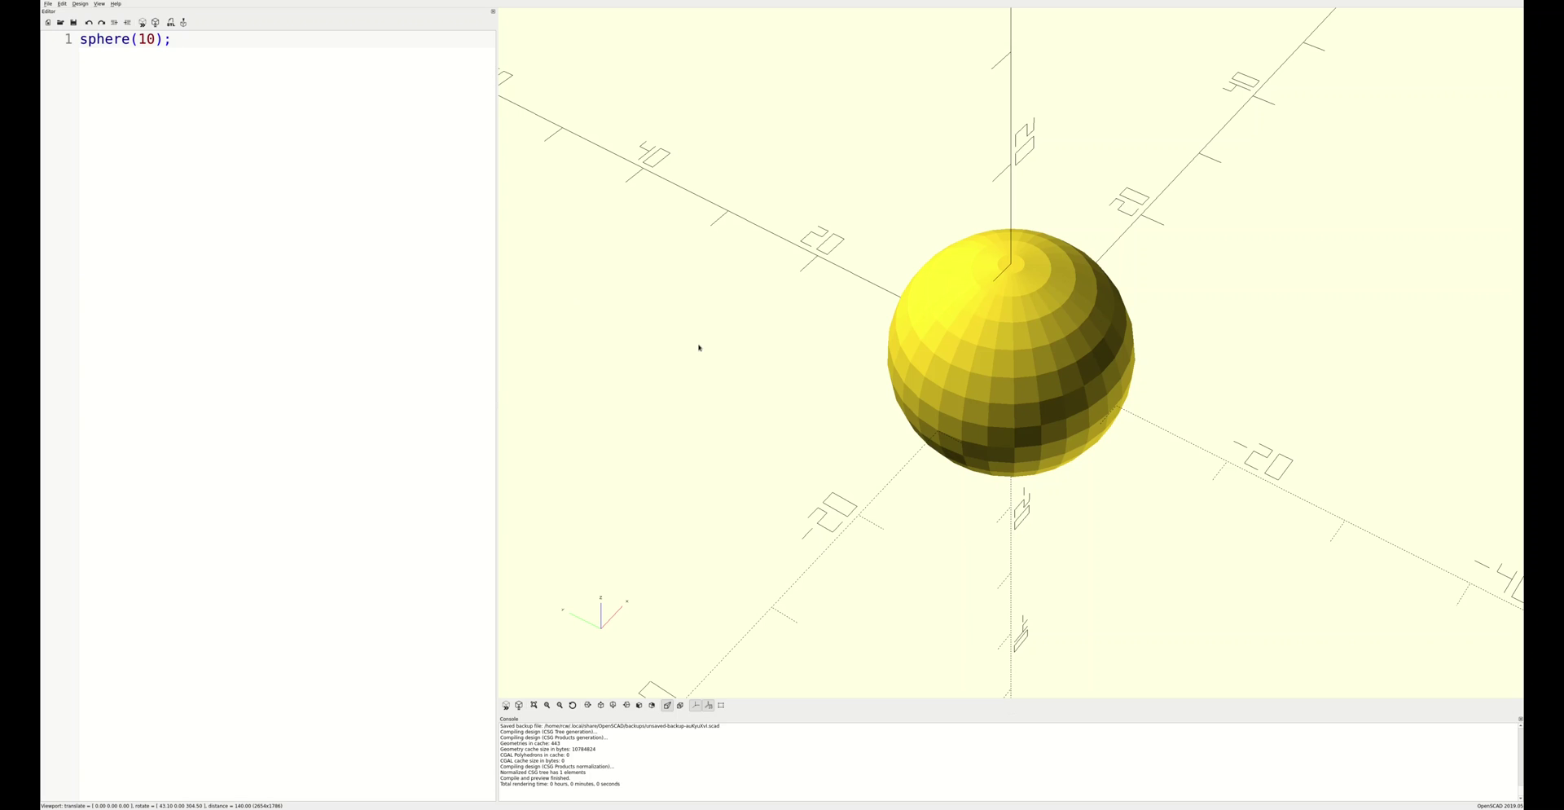
- Add $fn = 100 above sphere(10), render, then raise it to 360 facets
{"action": "mouse_move", "coordinate": [699, 347]}
{"action": "left_mouse_down"}
{"action": "mouse_move", "coordinate": [712, 307]}
{"action": "mouse_move", "coordinate": [702, 347]}
{"action": "left_mouse_up"}
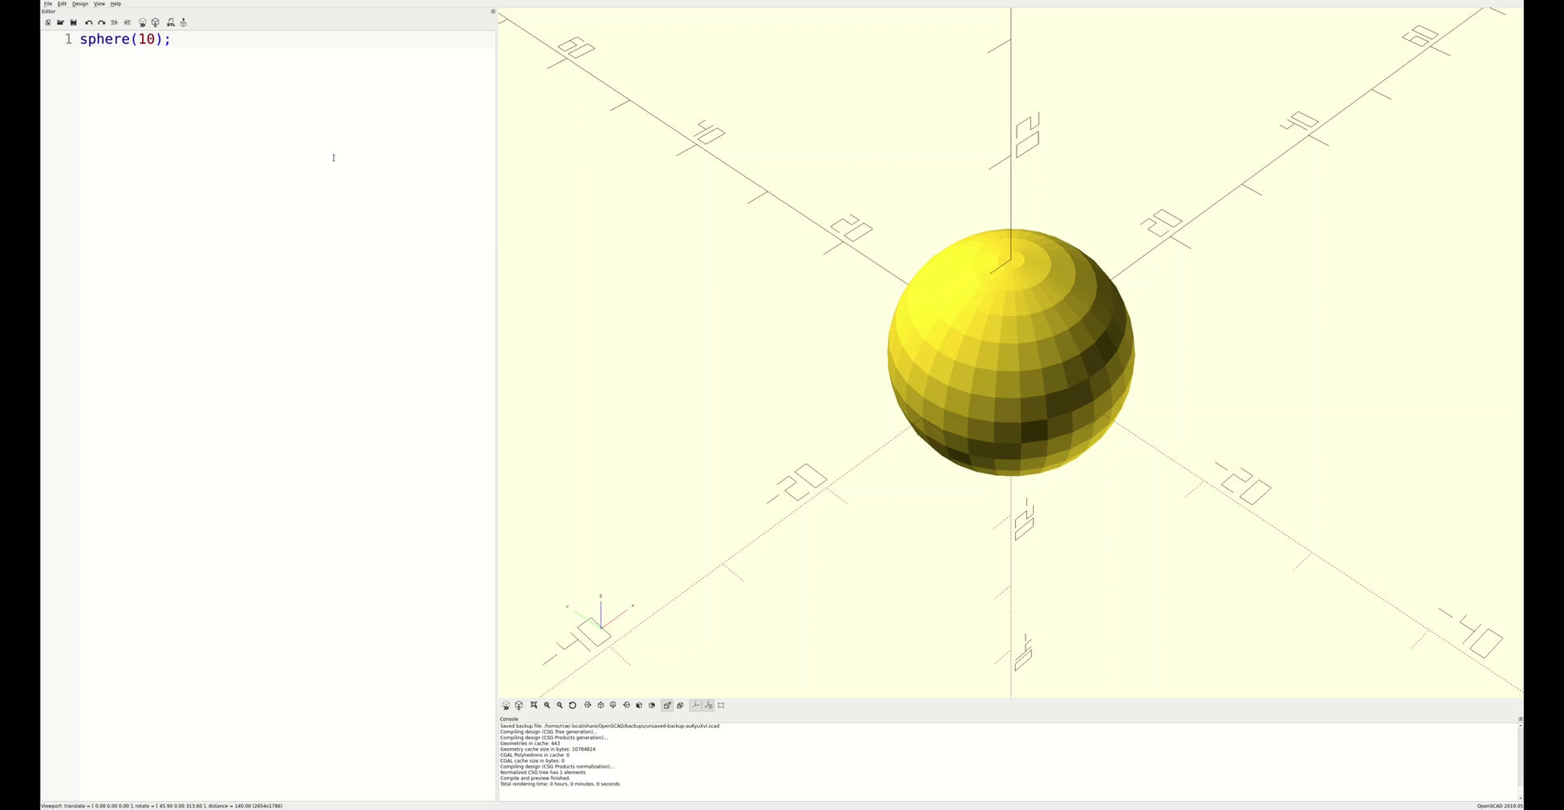
{"action": "key", "text": "Return"}
{"action": "key", "text": "Up"}
{"action": "type", "text": "$f"}
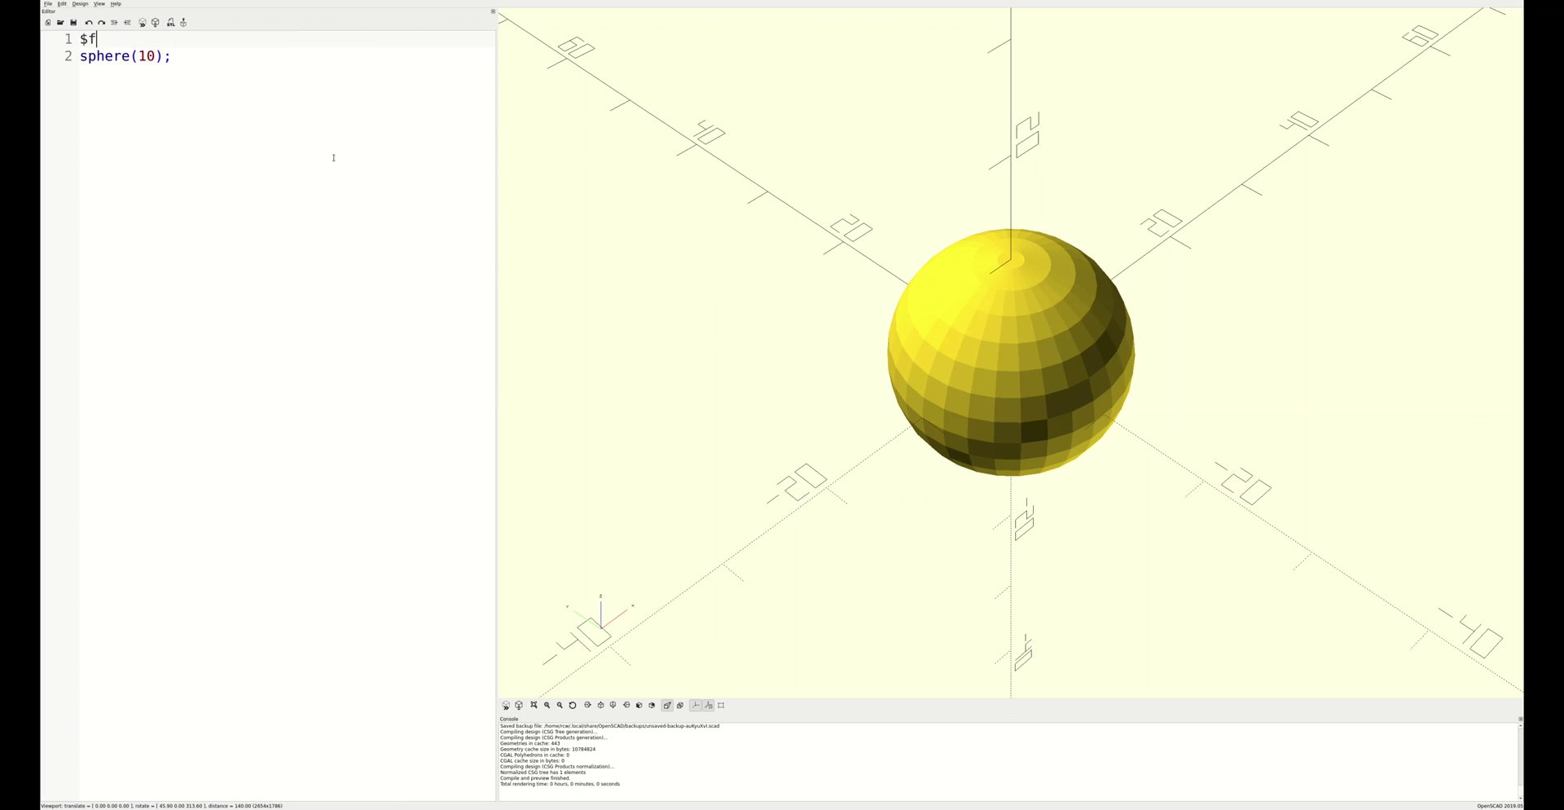
{"action": "type", "text": "n = 100;"}
{"action": "key", "text": "F5"}
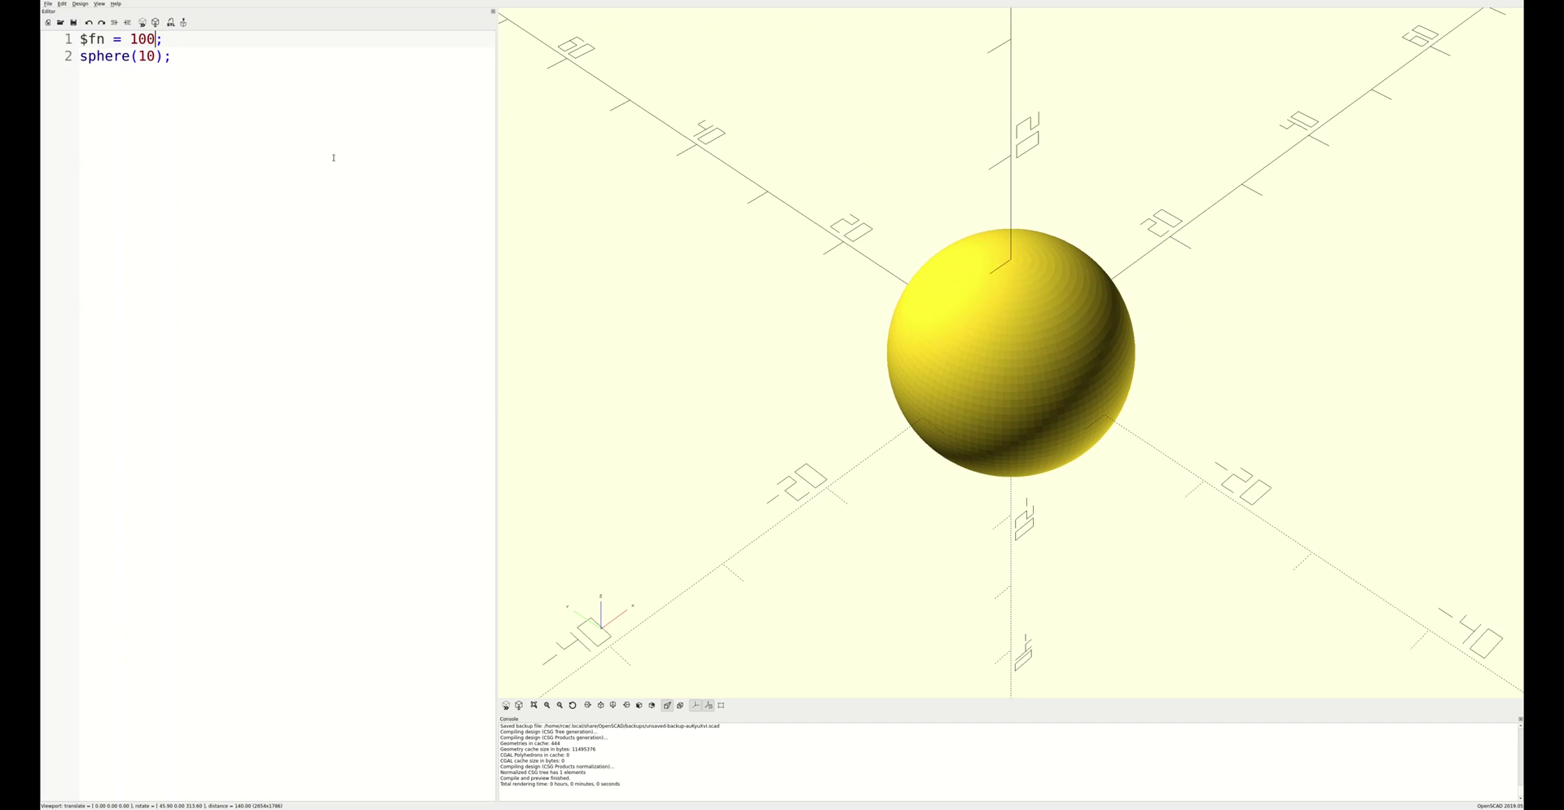
{"action": "key", "text": "BackSpace"}
{"action": "key", "text": "BackSpace"}
{"action": "key", "text": "BackSpace"}
{"action": "type", "text": "360"}
{"action": "key", "text": "F5"}
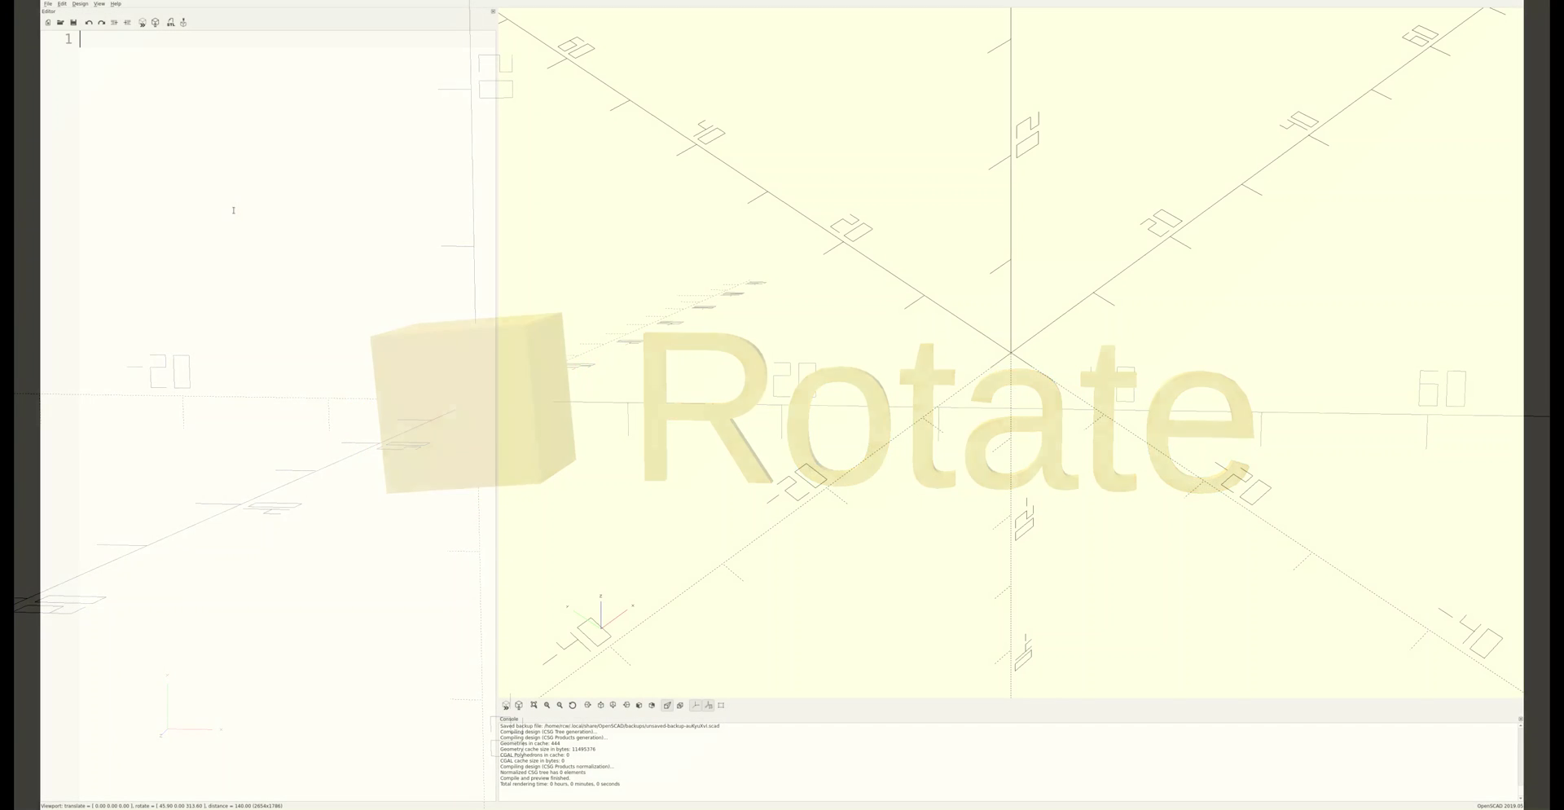
- Write cube(10); and put a rotate([a,b,c]) line above it
{"action": "type", "text": "cube"}
{"action": "type", "text": "(10);"}
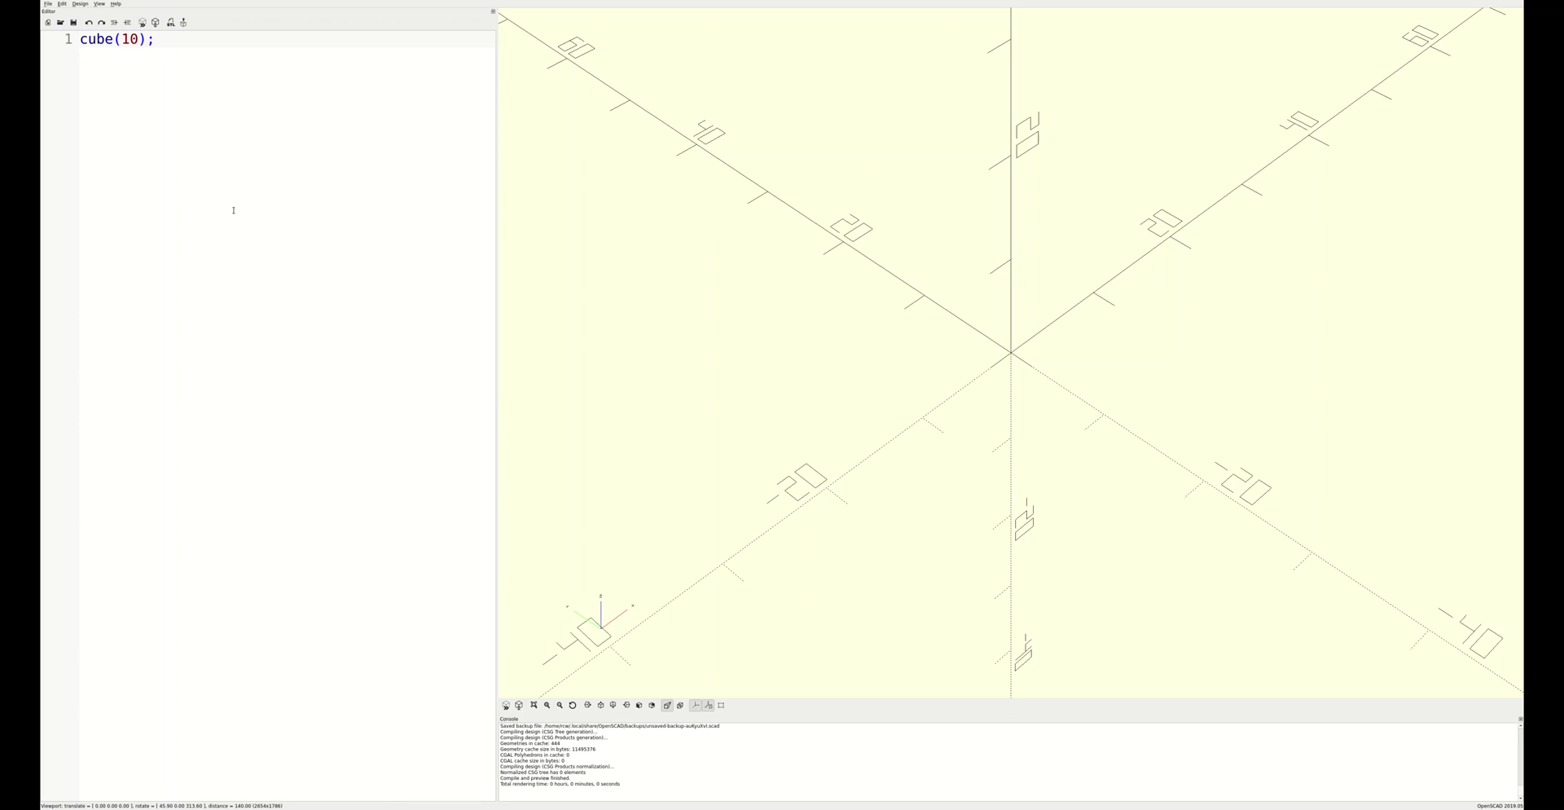
{"action": "key", "text": "F5"}
{"action": "key", "text": "shift+Left"}
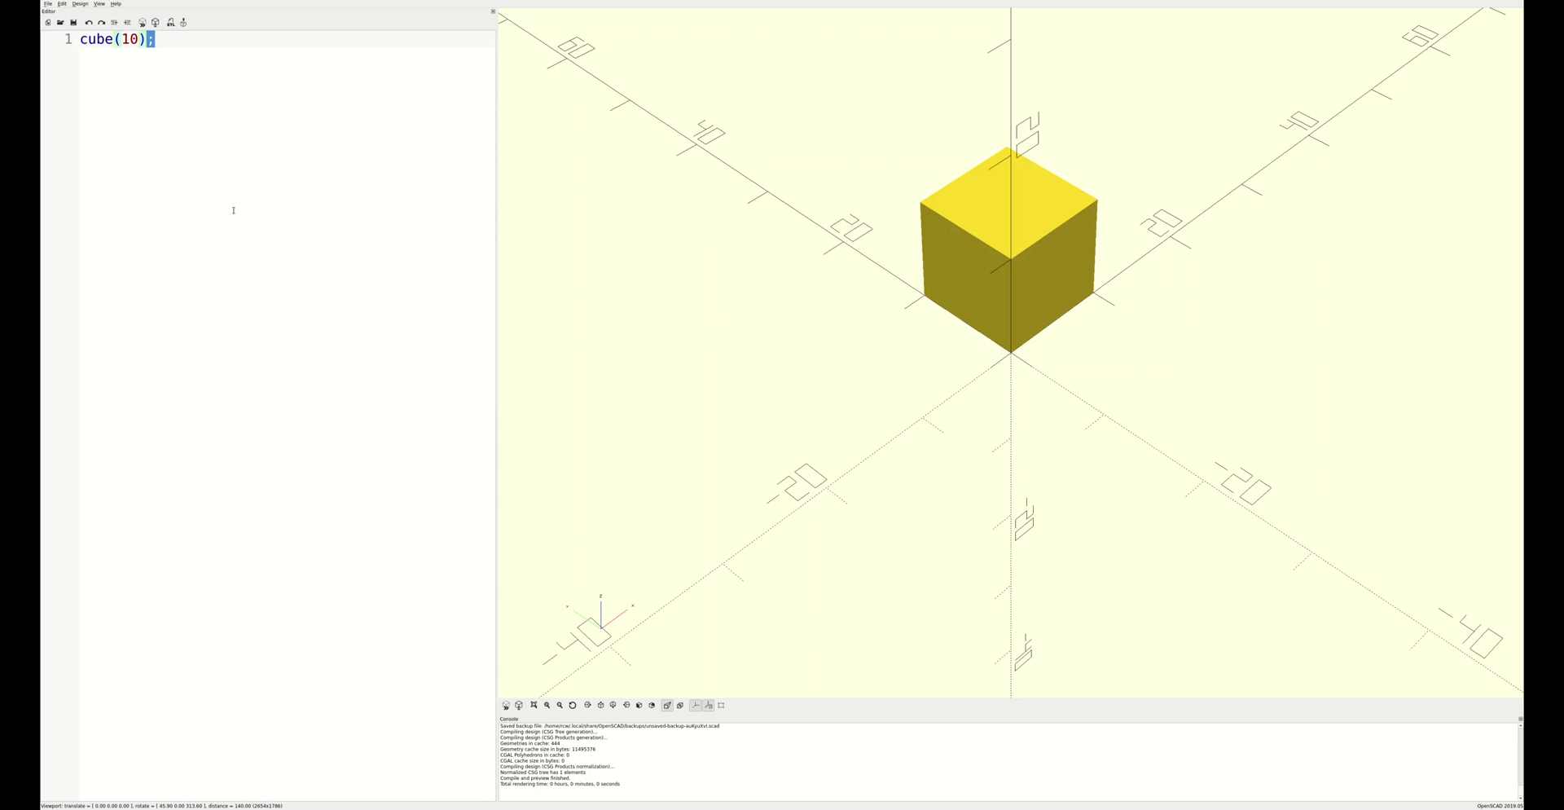
{"action": "key", "text": "Right"}
{"action": "key", "text": "Home"}
{"action": "key", "text": "Return"}
{"action": "key", "text": "Up"}
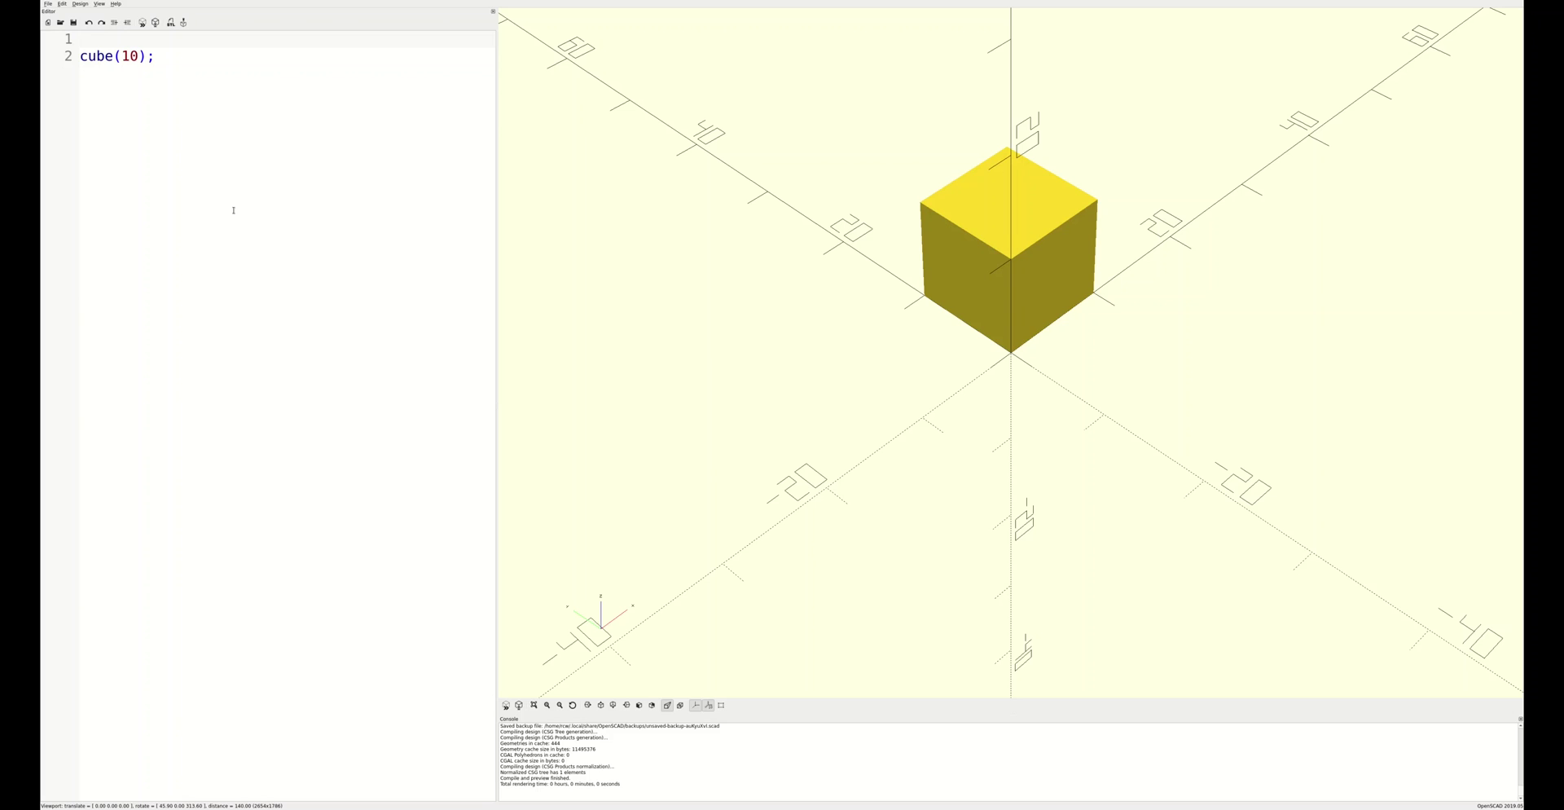
{"action": "type", "text": "rotate([a,b,c]) {"}
{"action": "key", "text": "Down"}
{"action": "key", "text": "Return"}
{"action": "type", "text": "}"}
{"action": "key", "text": "BackSpace"}
{"action": "key", "text": "Up"}
{"action": "key", "text": "Up"}
{"action": "key", "text": "End"}
{"action": "key", "text": "BackSpace"}
{"action": "key", "text": "BackSpace"}
- Replace the placeholder angles with zeros, then tilt the cube 10 degrees about X
{"action": "key", "text": "Left"}
{"action": "key", "text": "Left"}
{"action": "key", "text": "Left"}
{"action": "key", "text": "Left"}
{"action": "key", "text": "Left"}
{"action": "key", "text": "Left"}
{"action": "key", "text": "Left"}
{"action": "key", "text": "Left"}
{"action": "key", "text": "shift+Right"}
{"action": "key", "text": "shift+Right"}
{"action": "key", "text": "shift+Right"}
{"action": "key", "text": "shift+Right"}
{"action": "key", "text": "shift+Right"}
{"action": "key", "text": "shift+Right"}
{"action": "key", "text": "shift+Right"}
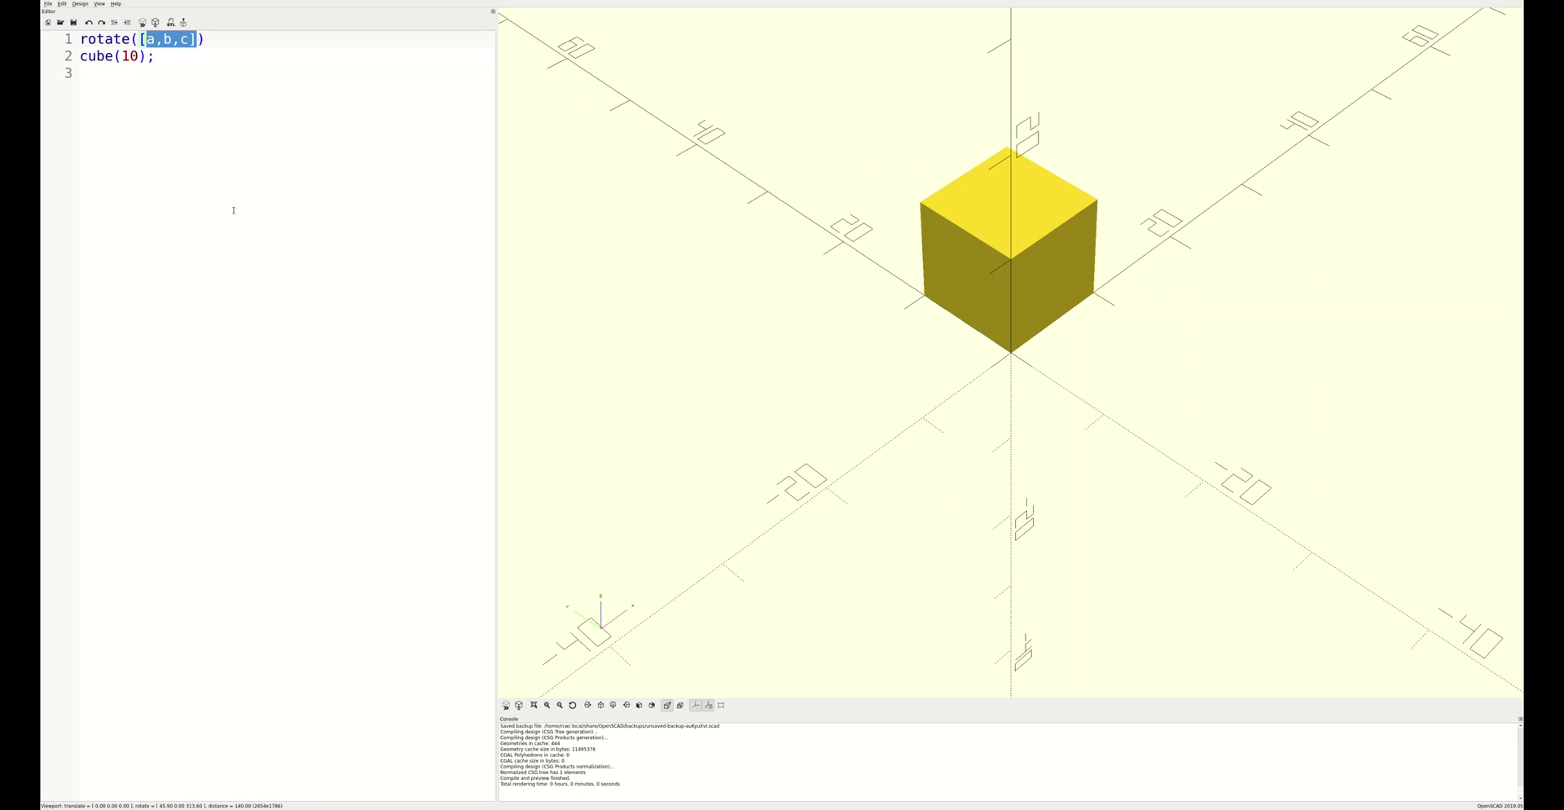
{"action": "key", "text": "Left"}
{"action": "key", "text": "Right"}
{"action": "key", "text": "Delete"}
{"action": "type", "text": "0"}
{"action": "key", "text": "Right"}
{"action": "key", "text": "Delete"}
{"action": "type", "text": "0"}
{"action": "key", "text": "Right"}
{"action": "key", "text": "Delete"}
{"action": "type", "text": "0"}
{"action": "key", "text": "Left"}
{"action": "key", "text": "Left"}
{"action": "key", "text": "Left"}
{"action": "key", "text": "Left"}
{"action": "key", "text": "Left"}
{"action": "type", "text": "1"}
{"action": "key", "text": "F5"}
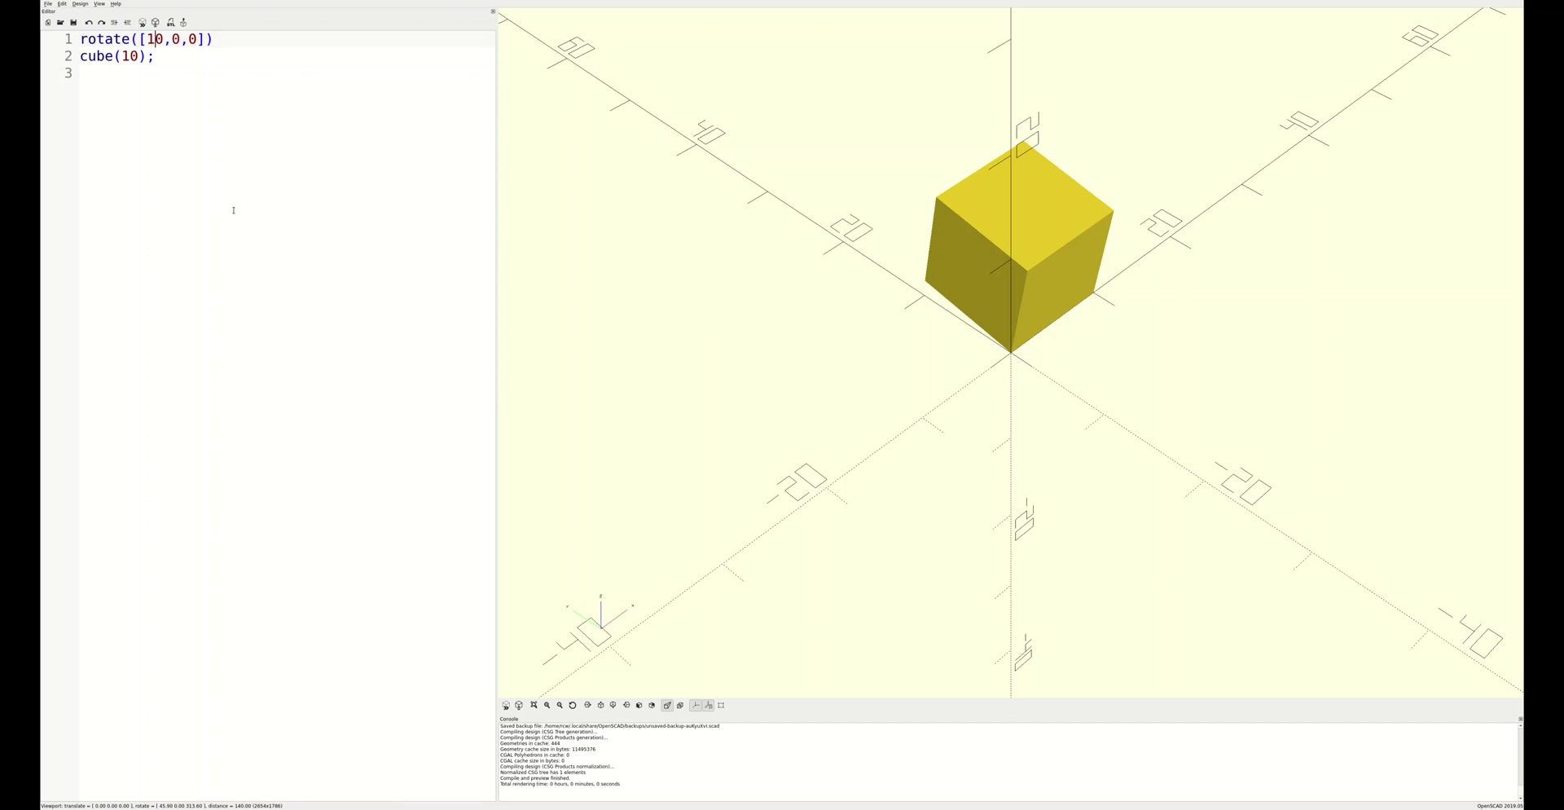
- Try 15 degrees about X, then 20 degrees about Y and about Z, resetting each
{"action": "key", "text": "Delete"}
{"action": "type", "text": "5"}
{"action": "key", "text": "F5"}
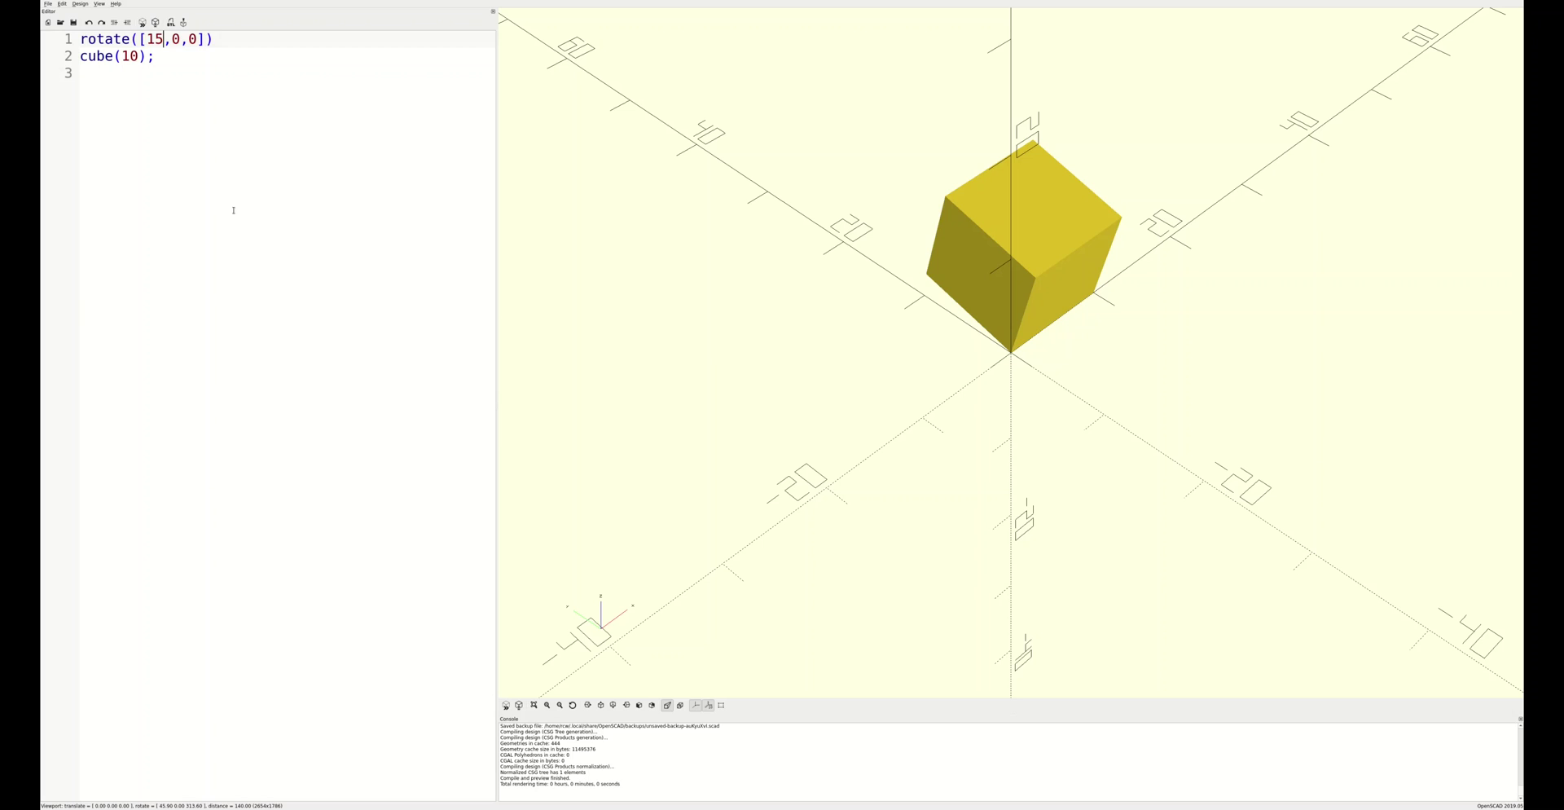
{"action": "key", "text": "BackSpace"}
{"action": "key", "text": "BackSpace"}
{"action": "type", "text": "0"}
{"action": "key", "text": "Right"}
{"action": "key", "text": "Delete"}
{"action": "type", "text": "20"}
{"action": "key", "text": "F5"}
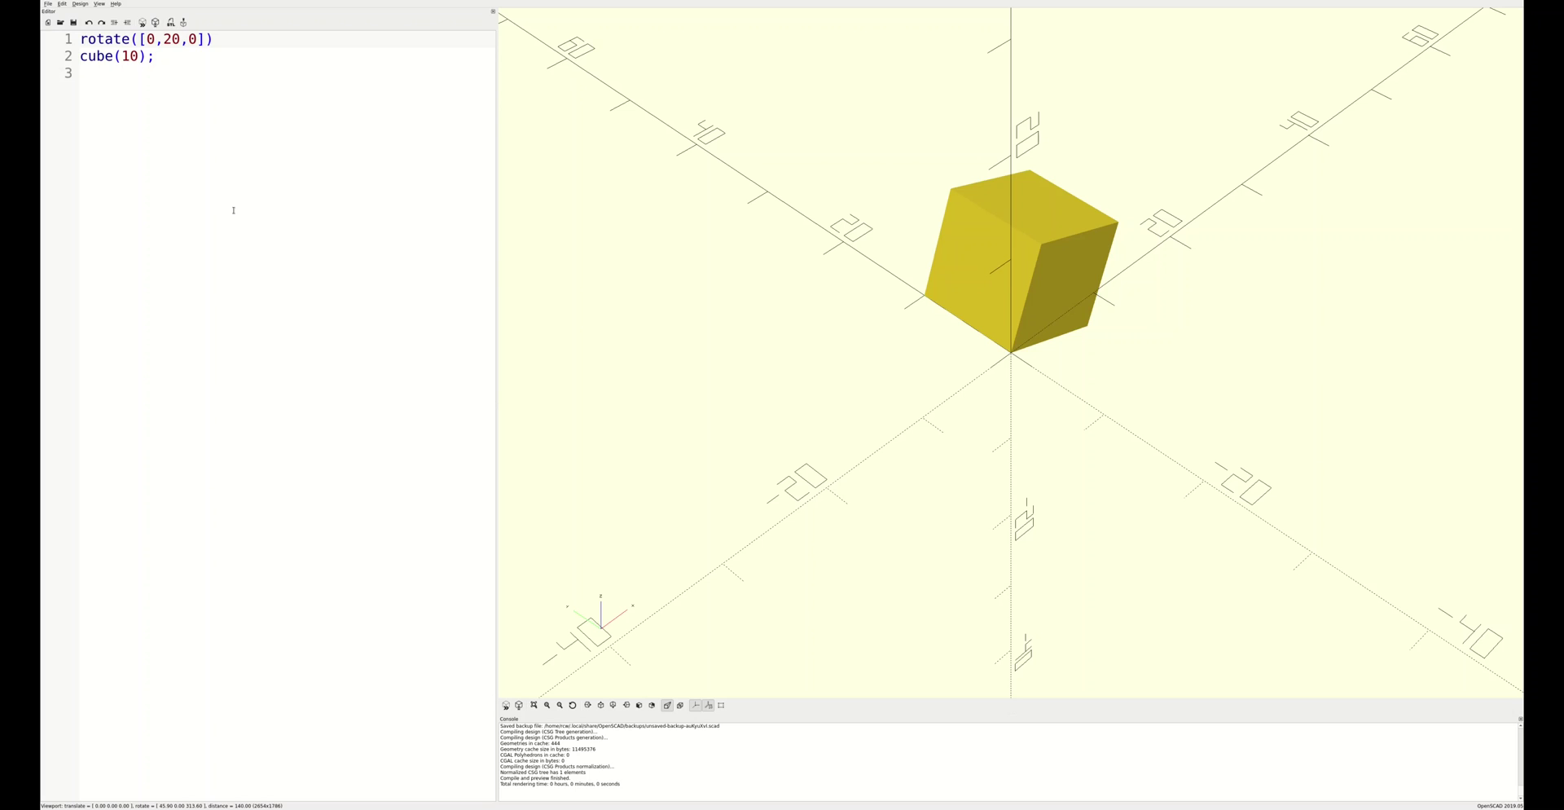
{"action": "key", "text": "BackSpace"}
{"action": "key", "text": "F5"}
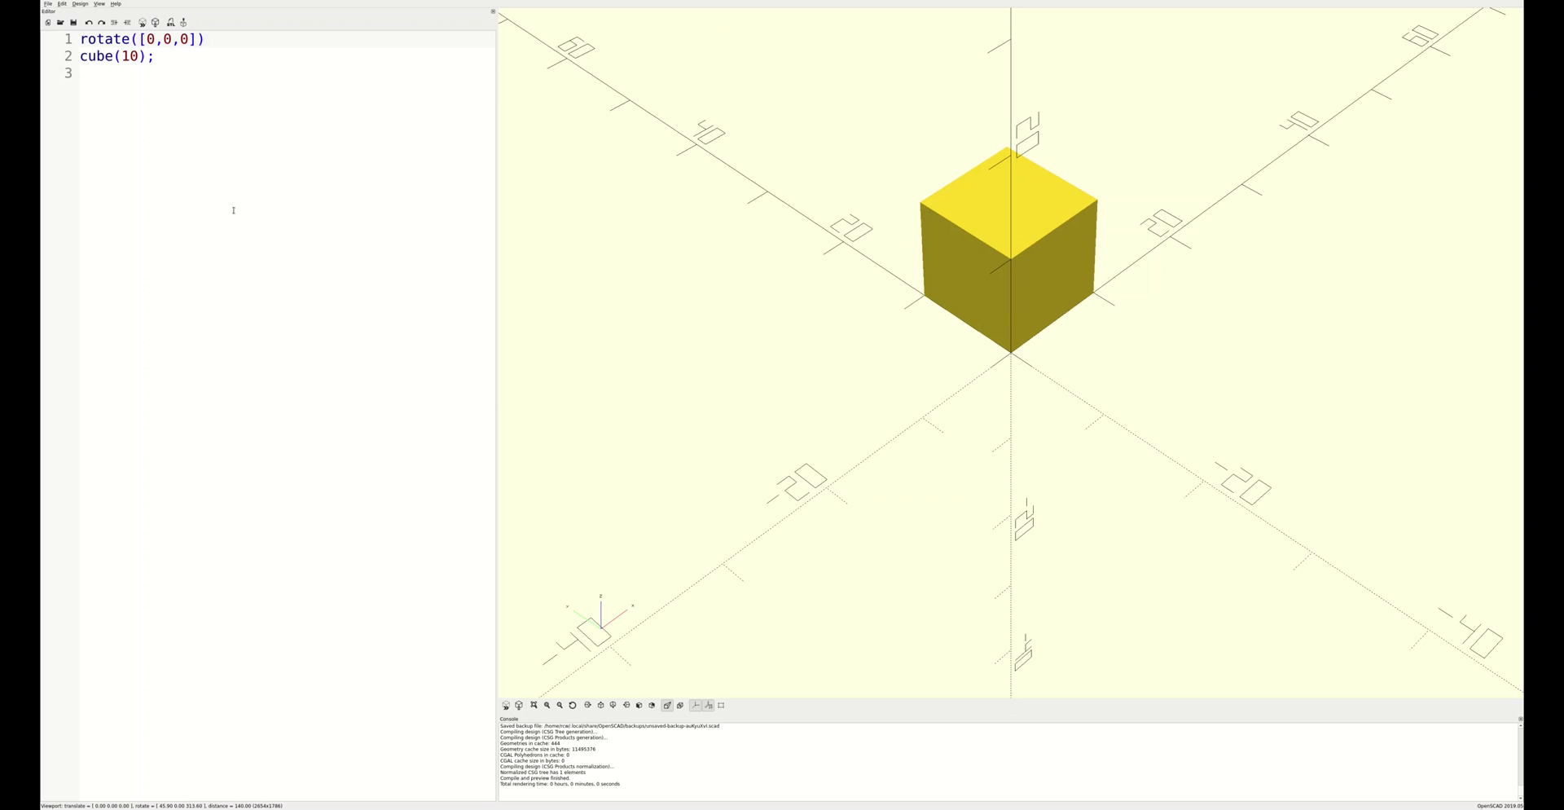
{"action": "type", "text": "2"}
{"action": "key", "text": "F5"}
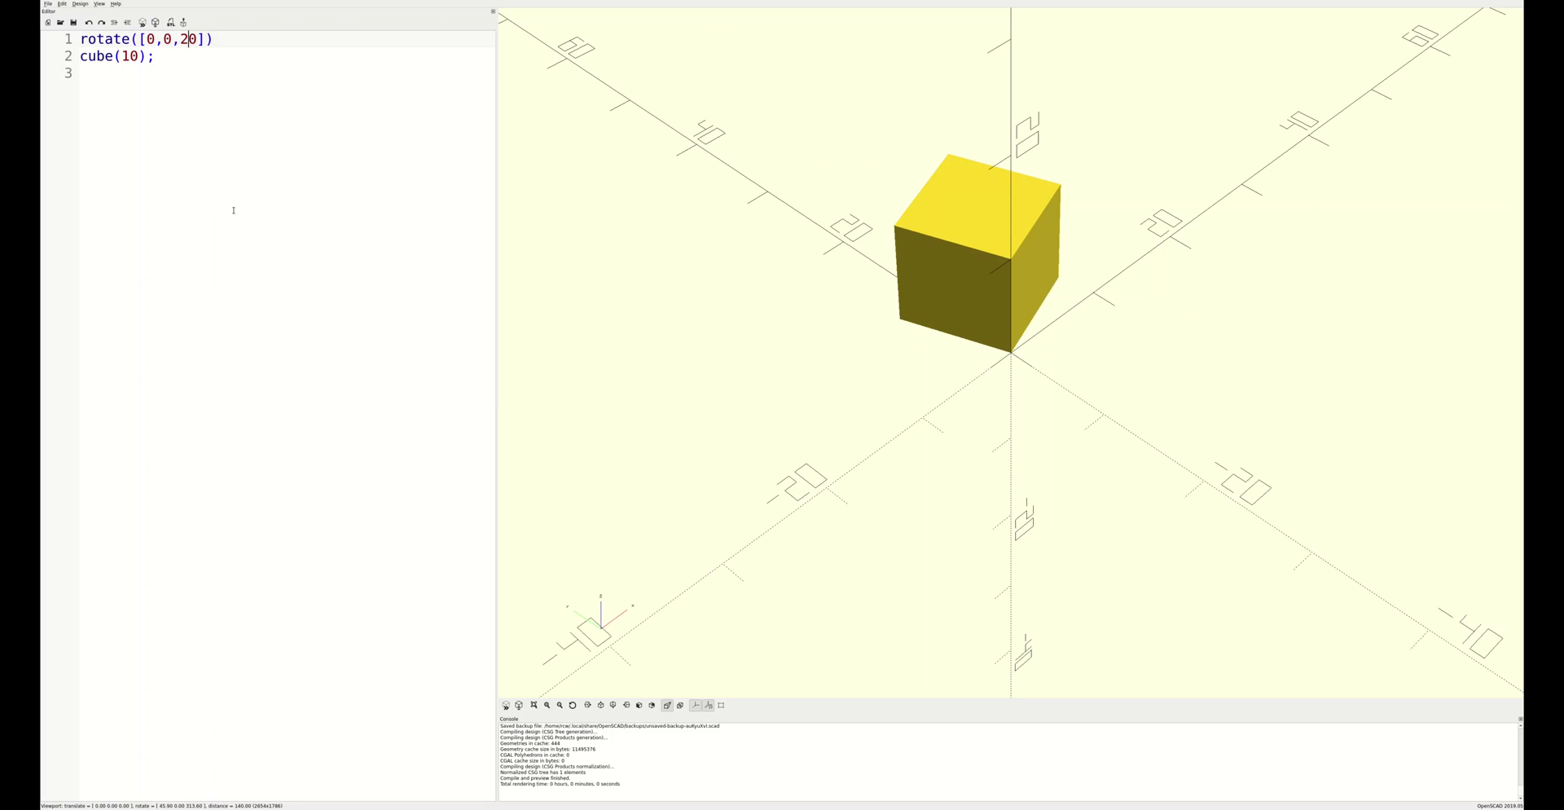
{"action": "key", "text": "BackSpace"}
{"action": "type", "text": "0"}
{"action": "key", "text": "F5"}
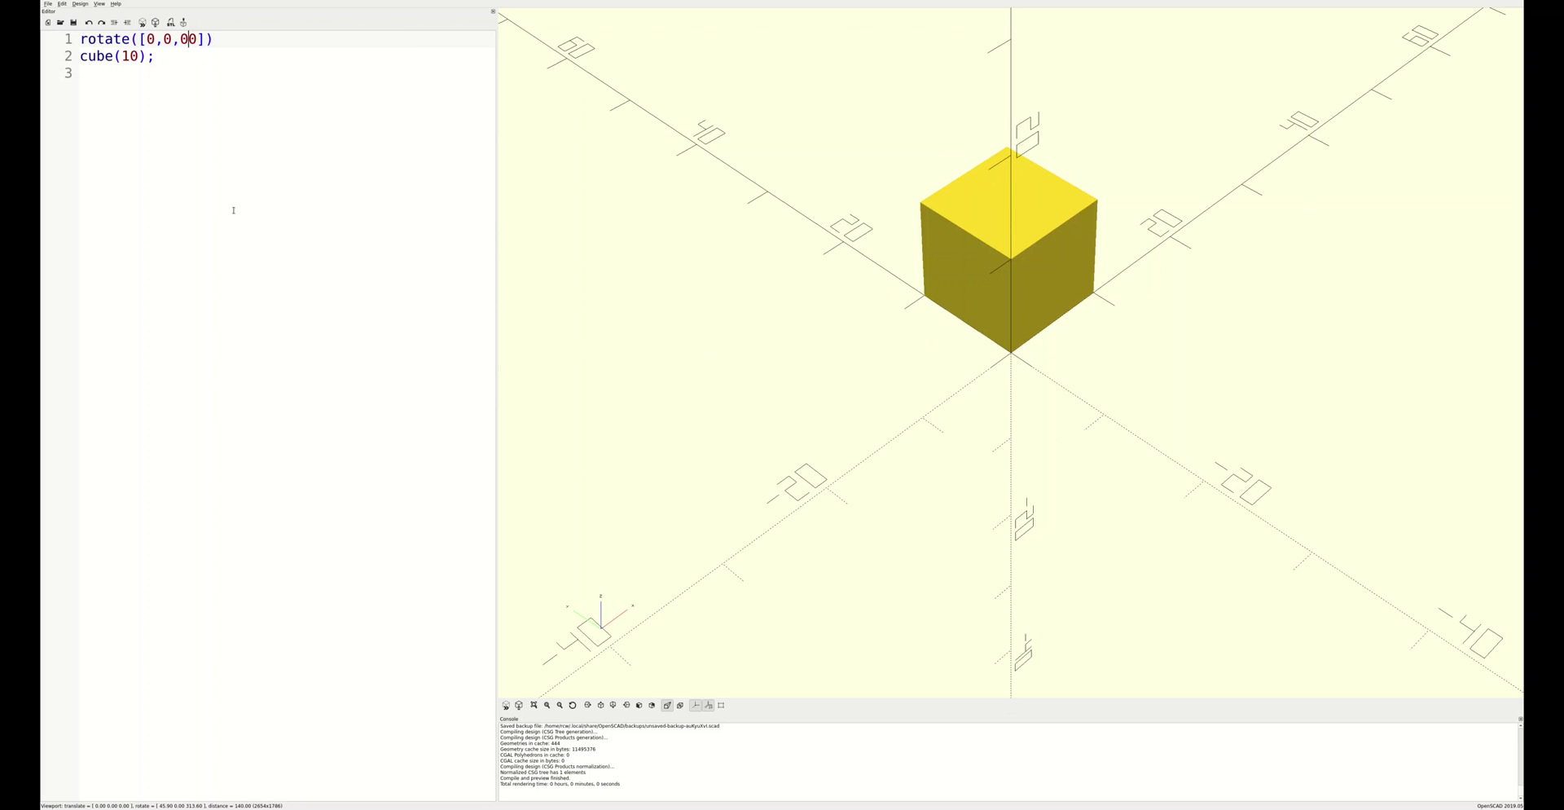
- Set the rotation to [10,10,10] and inspect the tilted cube from another angle
{"action": "key", "text": "BackSpace"}
{"action": "key", "text": "BackSpace"}
{"action": "type", "text": "10"}
{"action": "key", "text": "Right"}
{"action": "type", "text": "1"}
{"action": "key", "text": "Right"}
{"action": "type", "text": "1"}
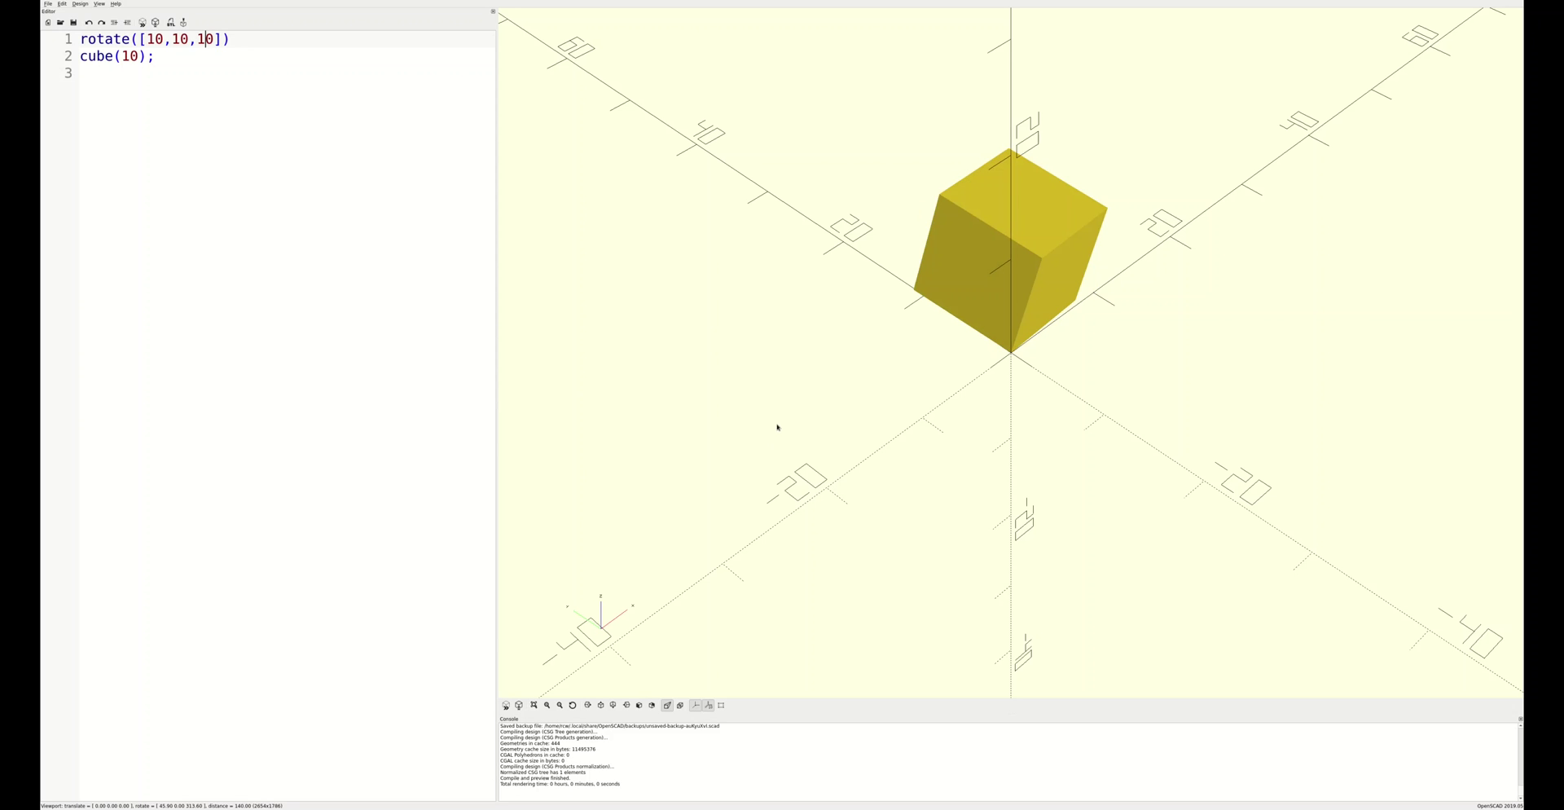
{"action": "left_click_drag", "start_coordinate": [777, 427], "coordinate": [831, 394]}
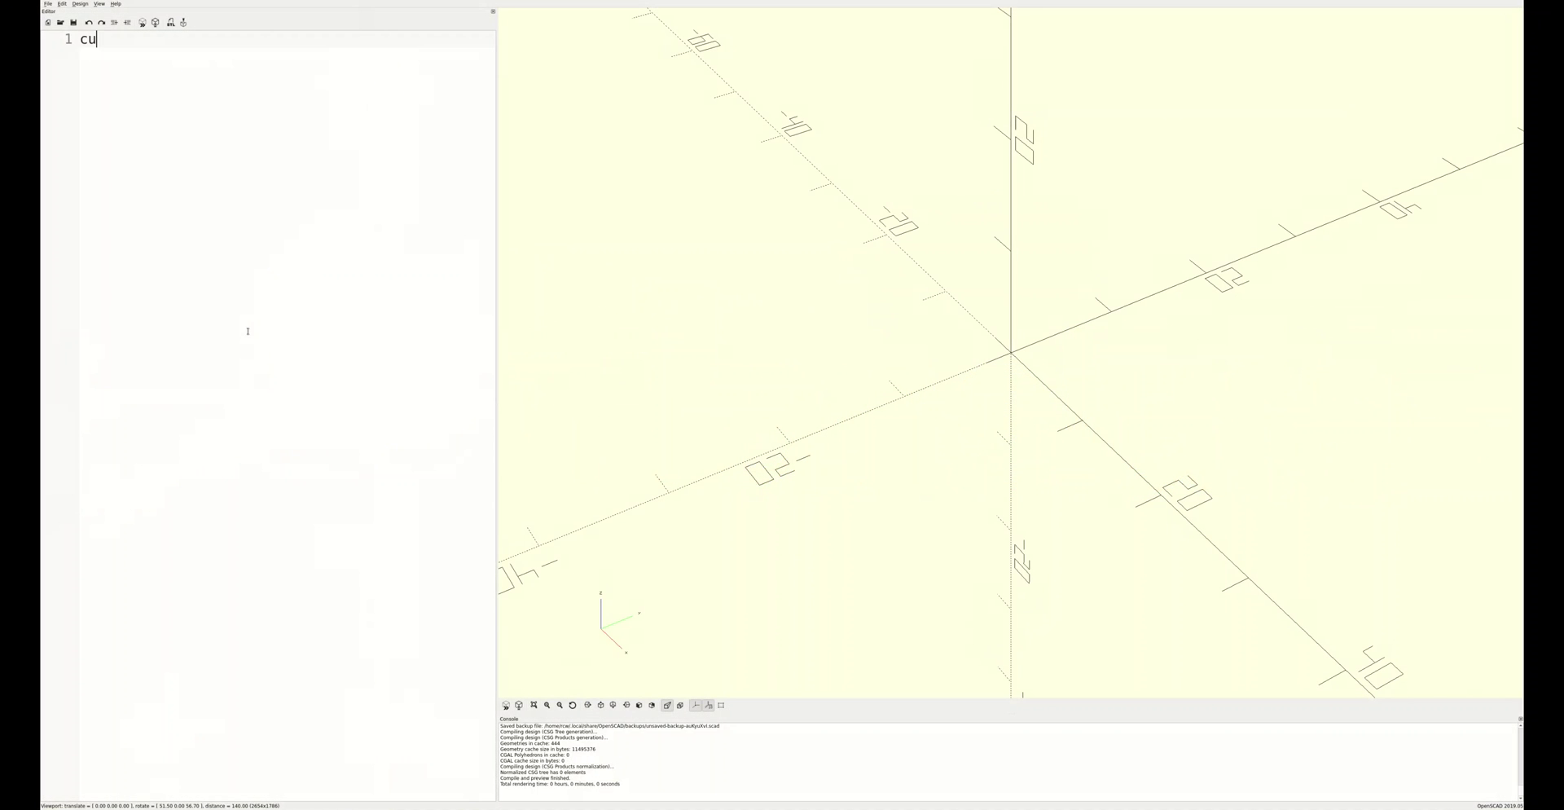
- Write cube(10); and preview the new cube
{"action": "type", "text": "be();"}
{"action": "key", "text": "Left"}
{"action": "key", "text": "Left"}
{"action": "type", "text": "10"}
{"action": "key", "text": "F5"}
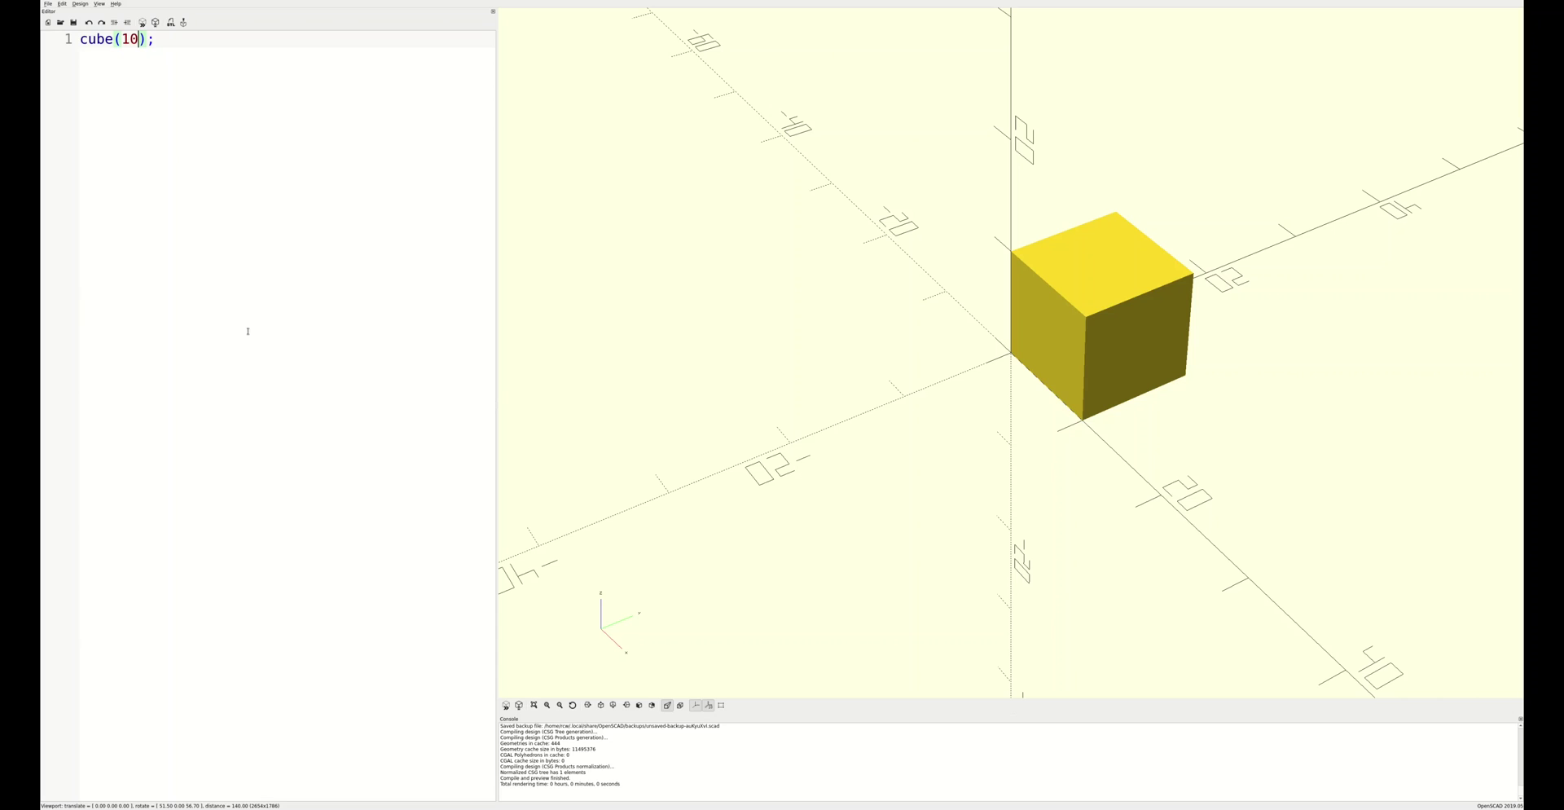
- Add translate([10,0,0]) above the cube, fixing its missing parenthesis
{"action": "key", "text": "Home"}
{"action": "key", "text": "Return"}
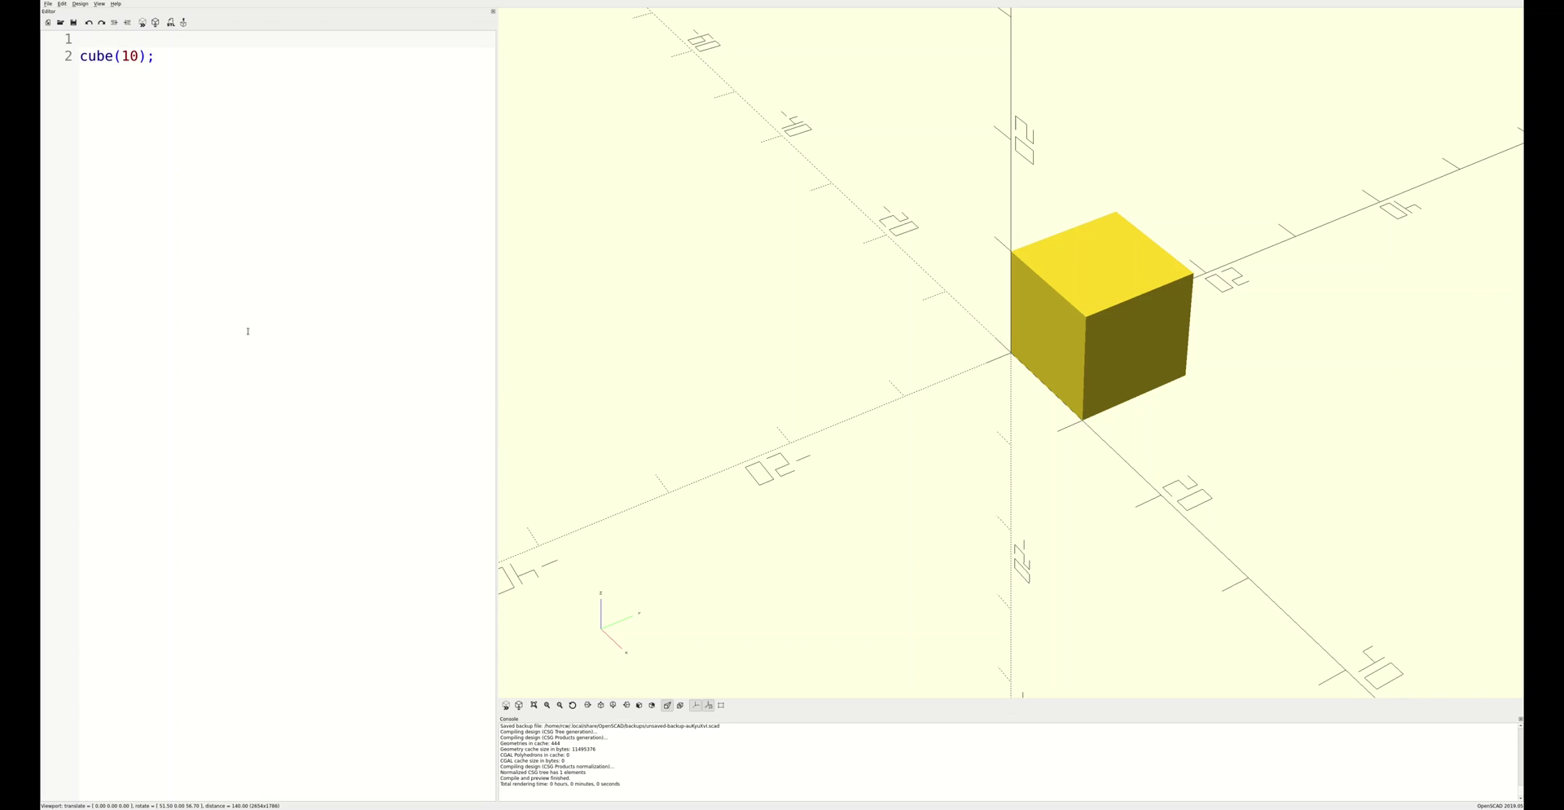
{"action": "type", "text": "translate[10,0,0])"}
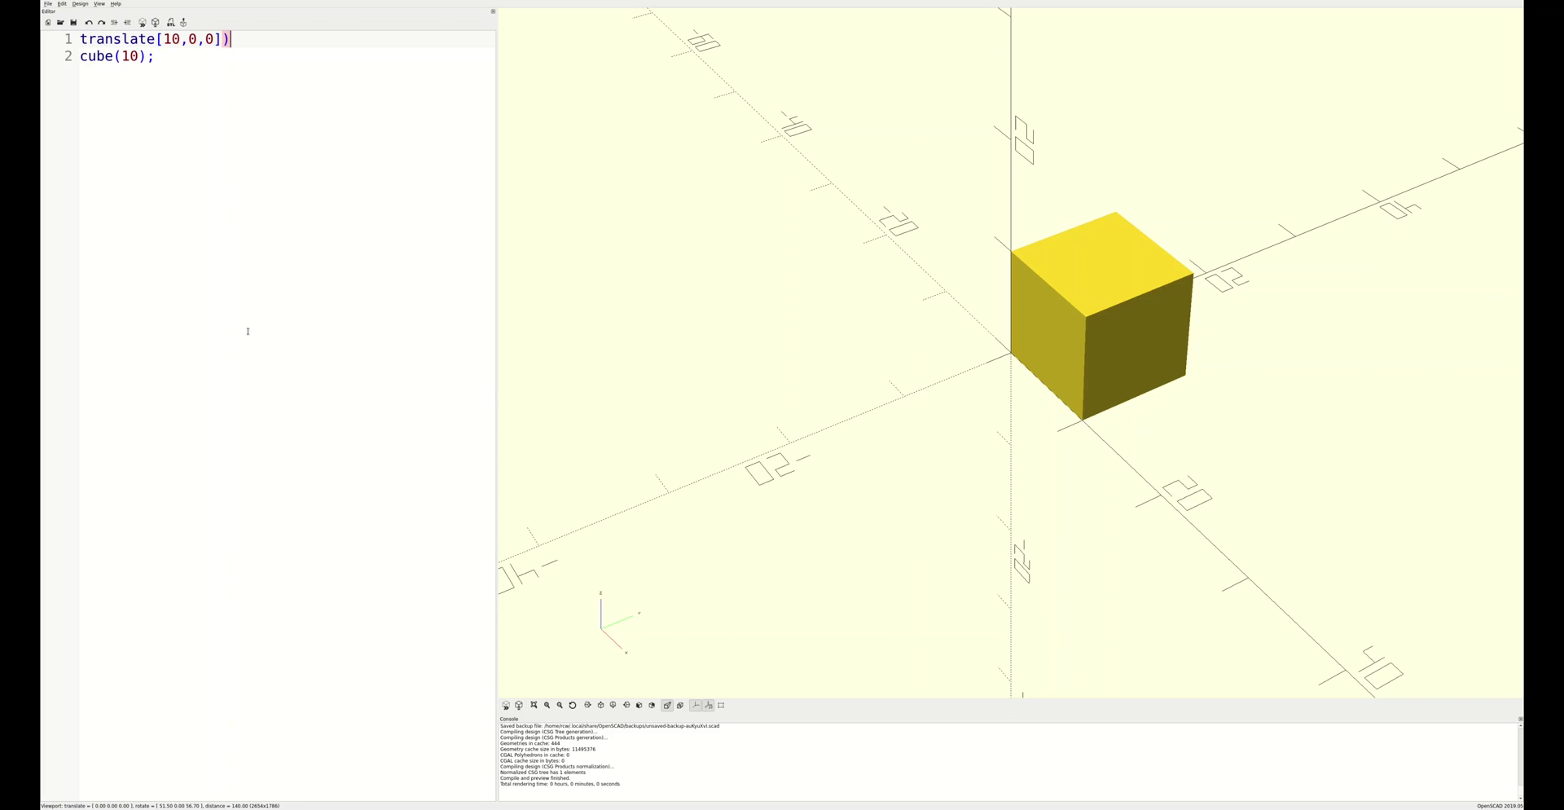
{"action": "key", "text": "Left"}
{"action": "key", "text": "Home"}
{"action": "key", "text": "ctrl+Right"}
{"action": "type", "text": "("}
{"action": "key", "text": "F5"}
- Change the translation to [10,10,-10] and view the shifted cube from the front
{"action": "key", "text": "Right"}
{"action": "type", "text": "1"}
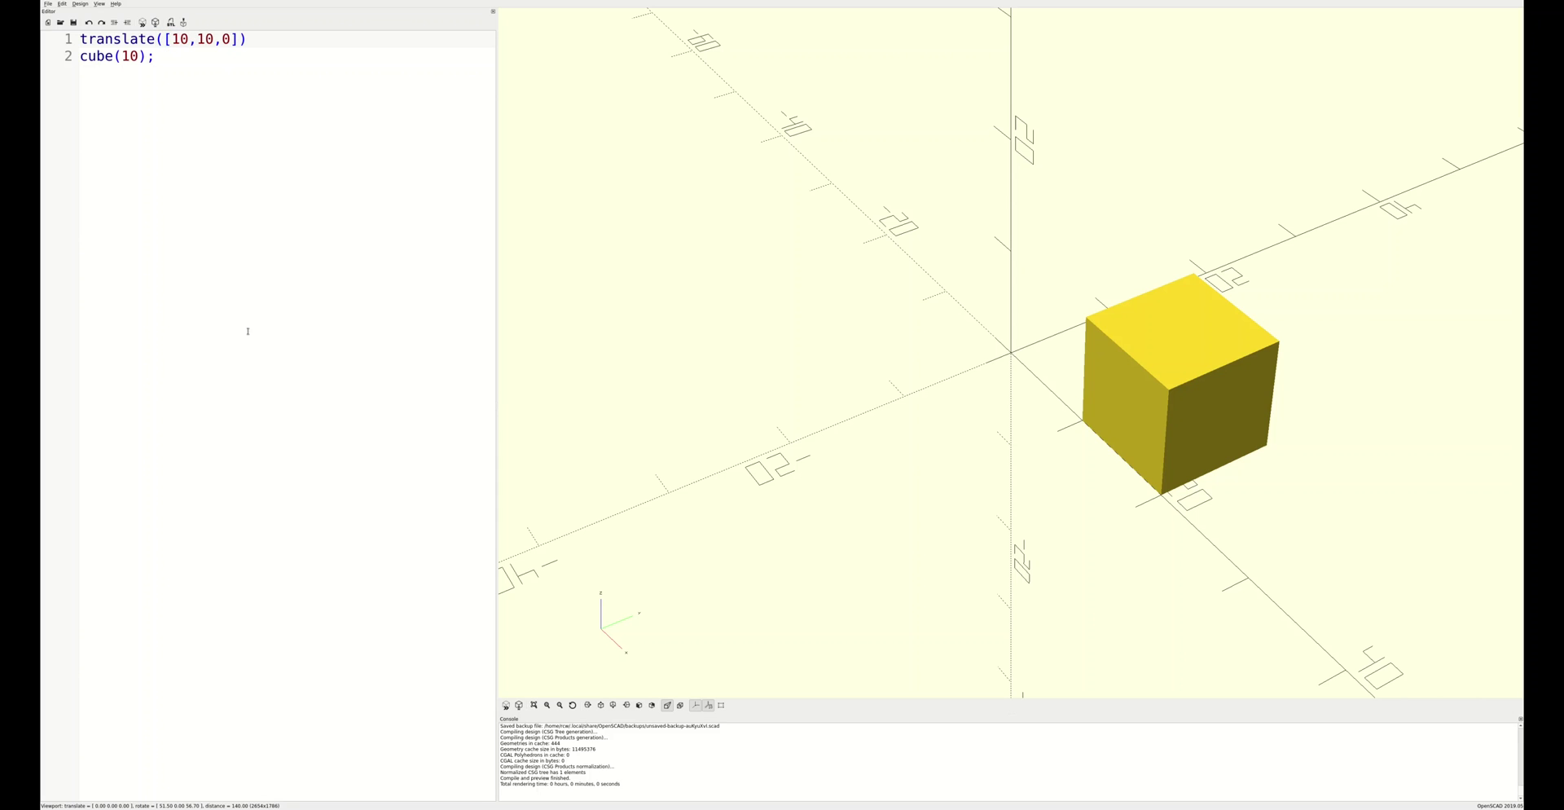
{"action": "key", "text": "F5"}
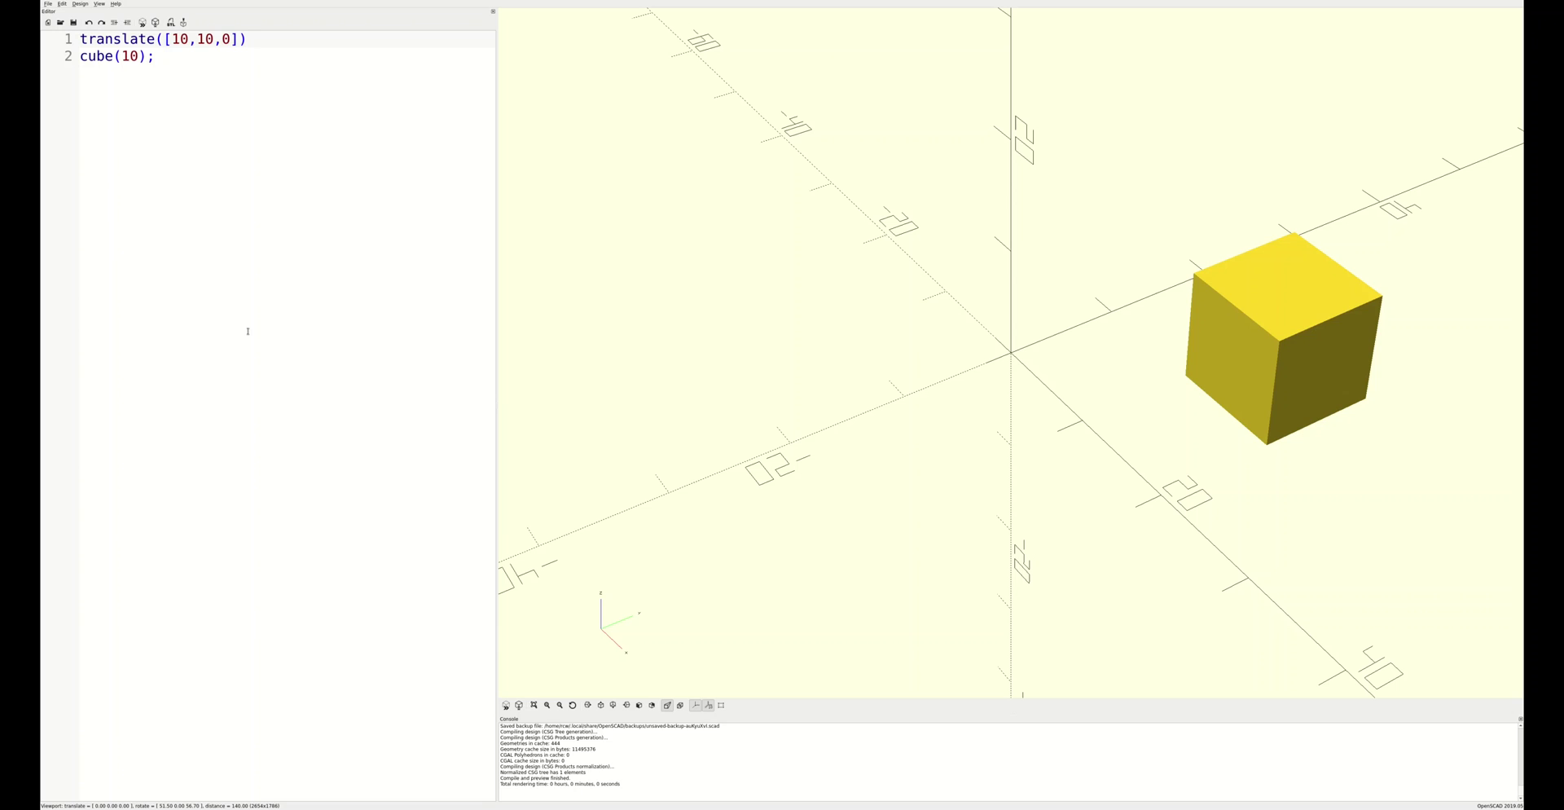
{"action": "type", "text": "-1"}
{"action": "key", "text": "F5"}
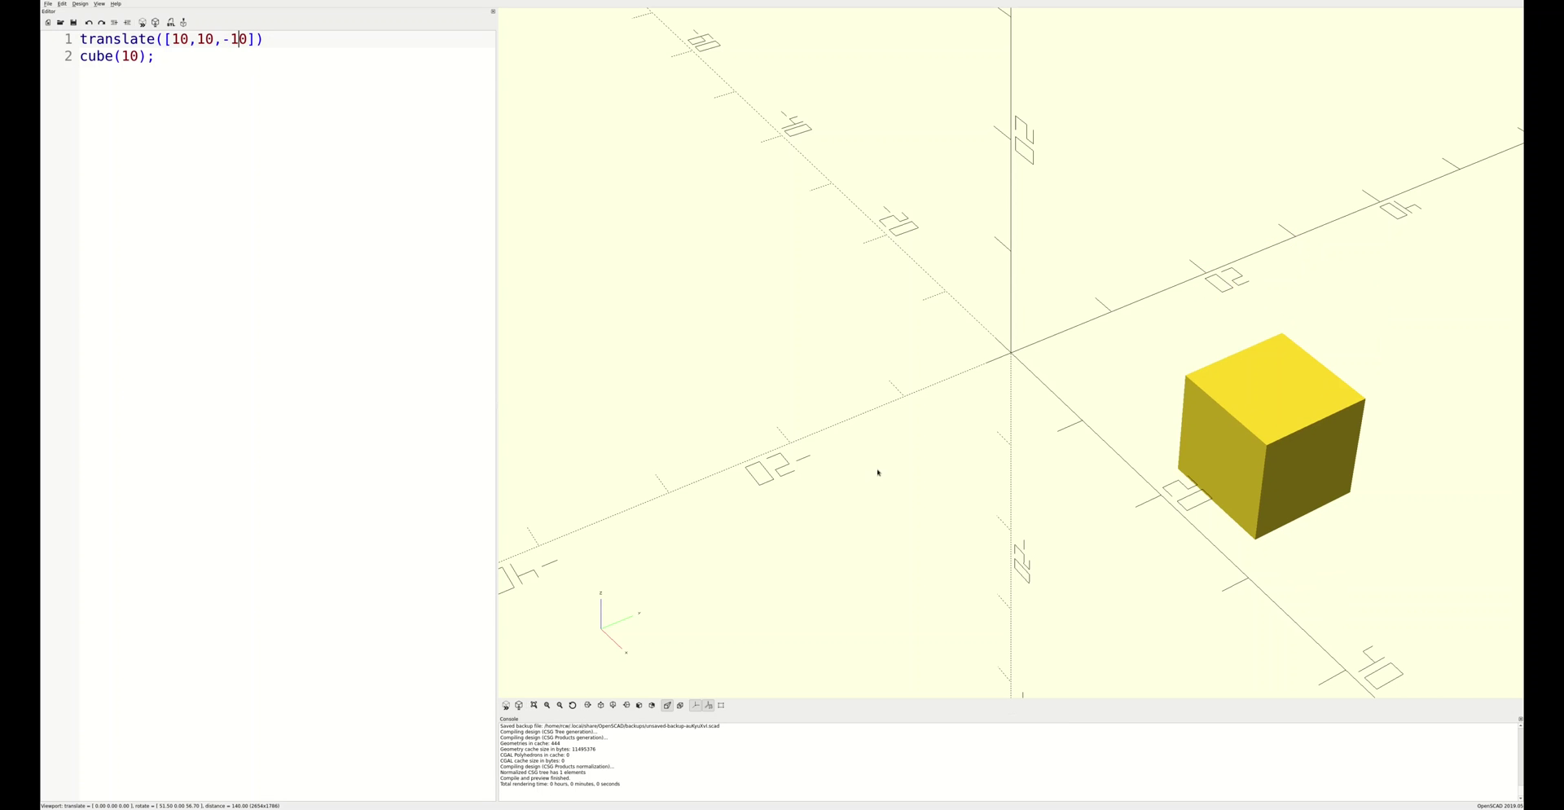
{"action": "left_click_drag", "start_coordinate": [879, 472], "coordinate": [891, 440]}
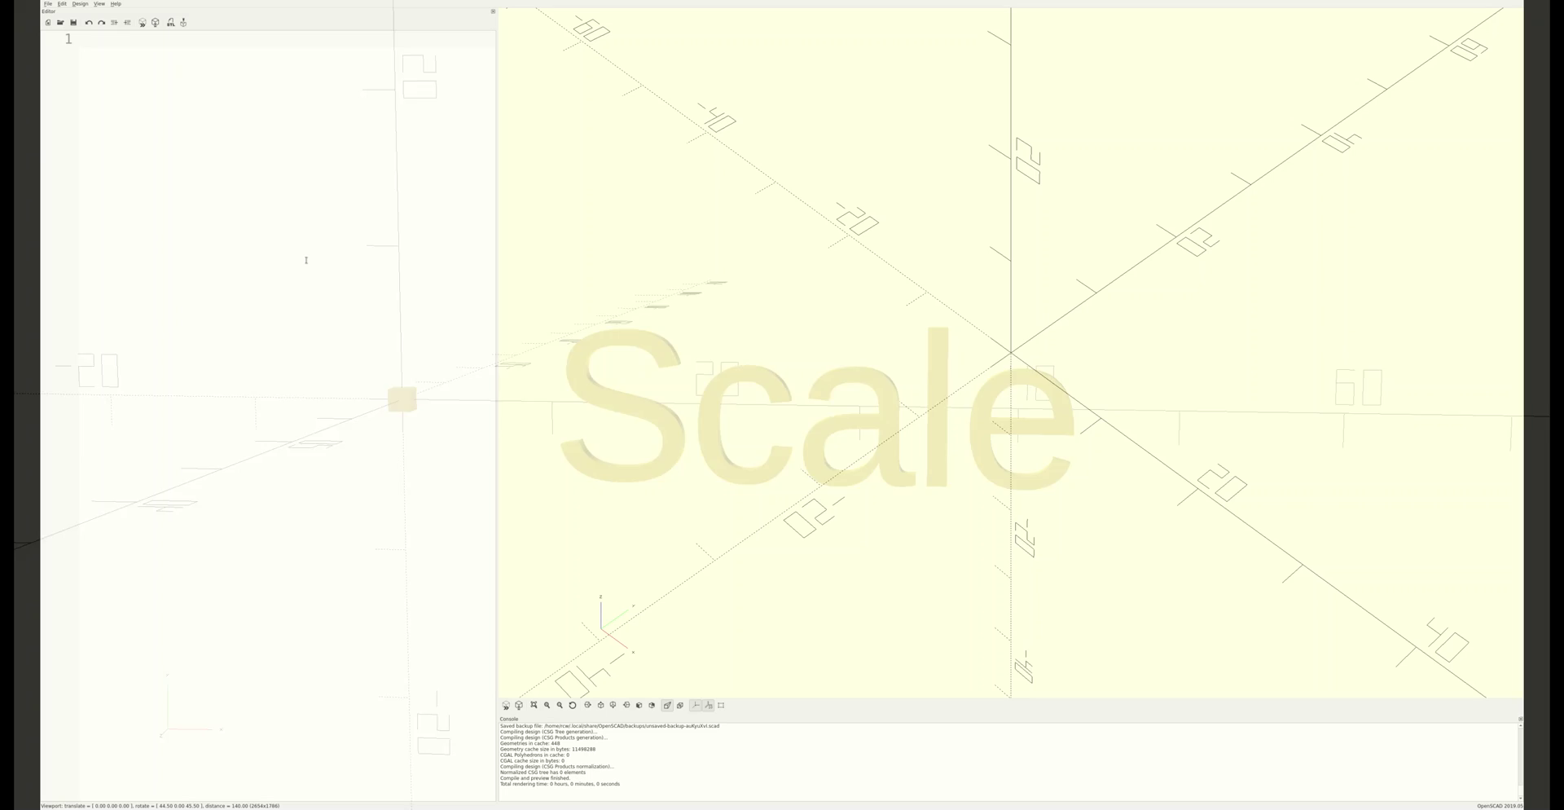
- Write cube([20,15,10]); with scale([1,1,1]) above it and preview the block
{"action": "type", "text": "cube([20,15,10"}
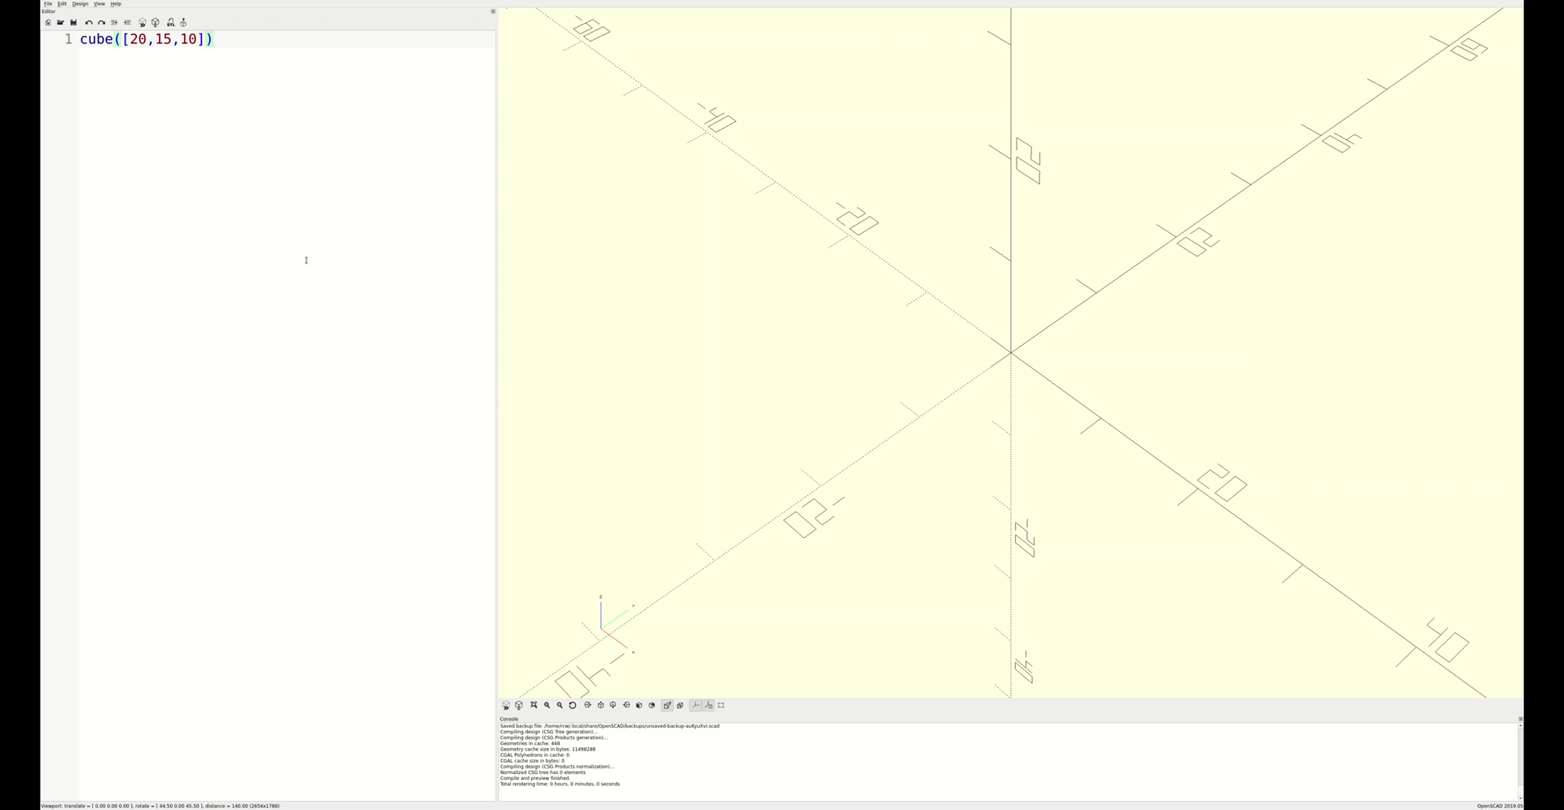
{"action": "type", "text": ";"}
{"action": "key", "text": "Home"}
{"action": "key", "text": "Return"}
{"action": "key", "text": "Up"}
{"action": "type", "text": "scale([1,1,1])"}
{"action": "key", "text": "F5"}
- Preview the block stretched by 2 along X, then by 2 along Y, restoring each factor to 1
{"action": "key", "text": "Home"}
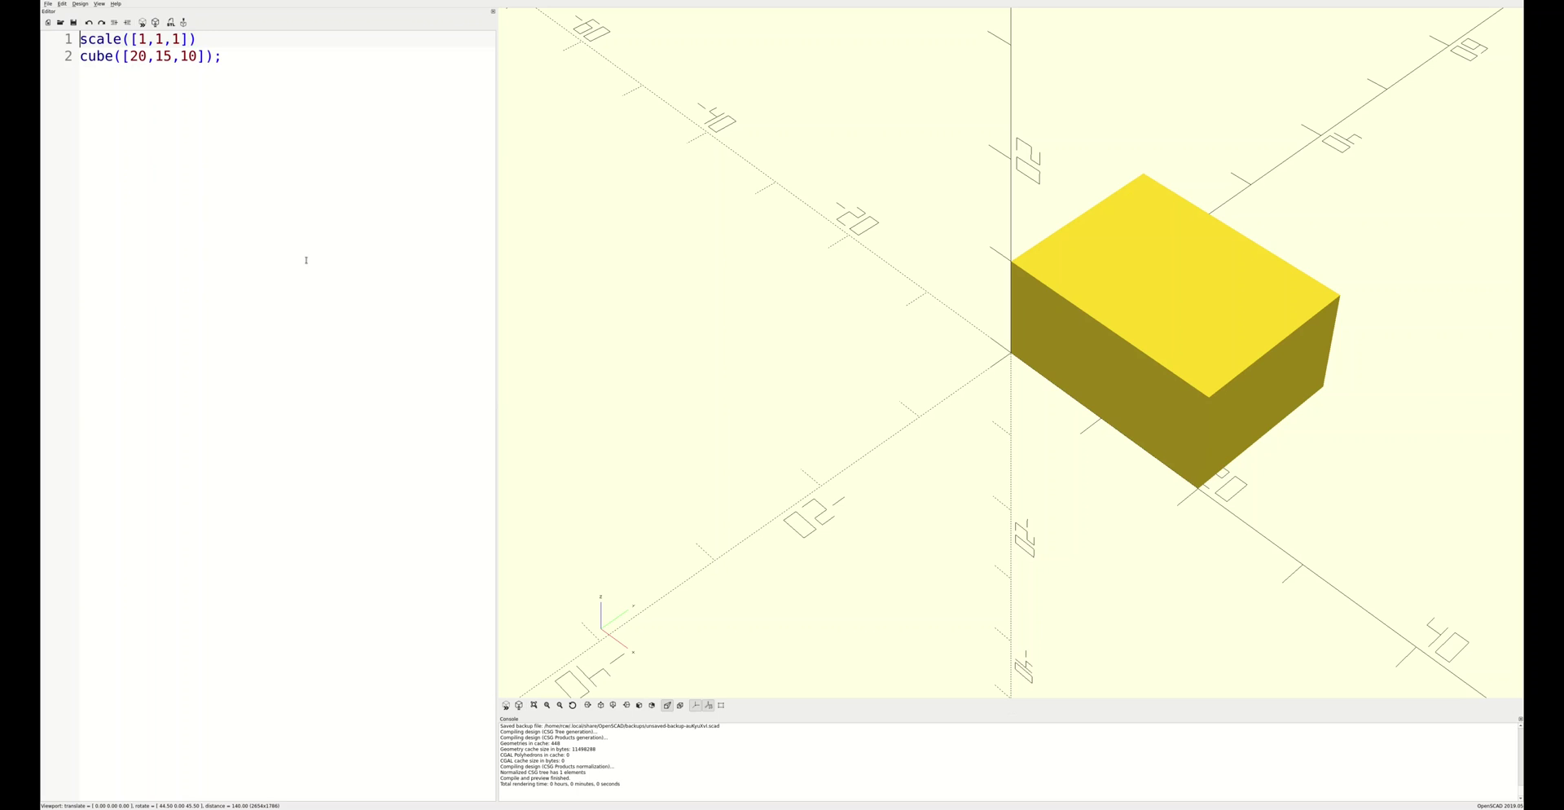
{"action": "key", "text": "Right"}
{"action": "key", "text": "Right"}
{"action": "key", "text": "Right"}
{"action": "key", "text": "Right"}
{"action": "key", "text": "Right"}
{"action": "key", "text": "Right"}
{"action": "key", "text": "Right"}
{"action": "key", "text": "Delete"}
{"action": "type", "text": "2"}
{"action": "key", "text": "F5"}
{"action": "key", "text": "BackSpace"}
{"action": "type", "text": "1"}
{"action": "key", "text": "F5"}
{"action": "key", "text": "Right"}
{"action": "key", "text": "Right"}
{"action": "key", "text": "BackSpace"}
{"action": "type", "text": "2"}
{"action": "key", "text": "F5"}
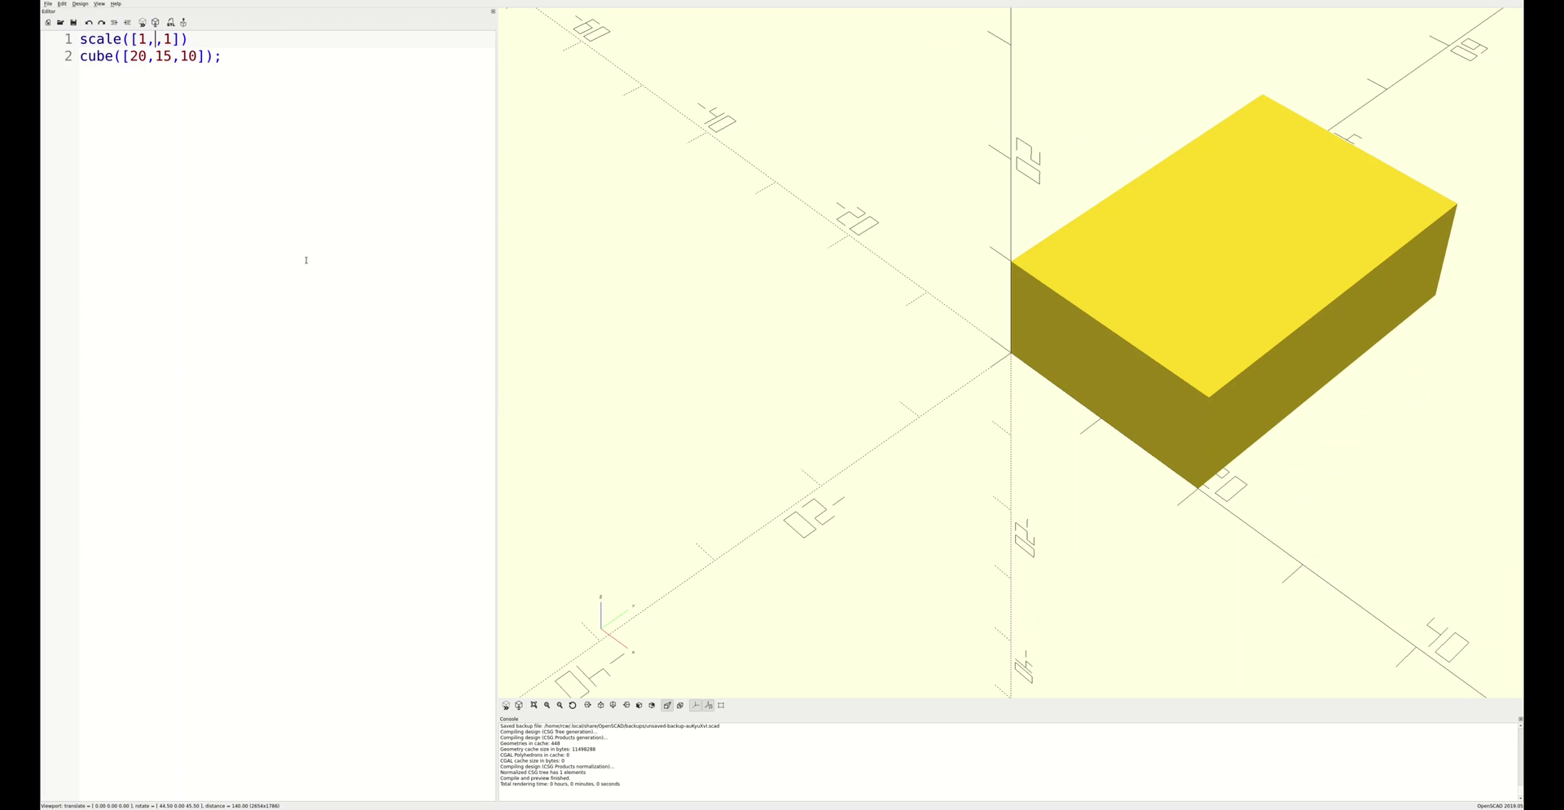
{"action": "type", "text": "1"}
{"action": "key", "text": "F5"}
- Preview a 1/2 Z factor and a negative Y mirror, then restore scale([1,1,1])
{"action": "key", "text": "Right"}
{"action": "key", "text": "Right"}
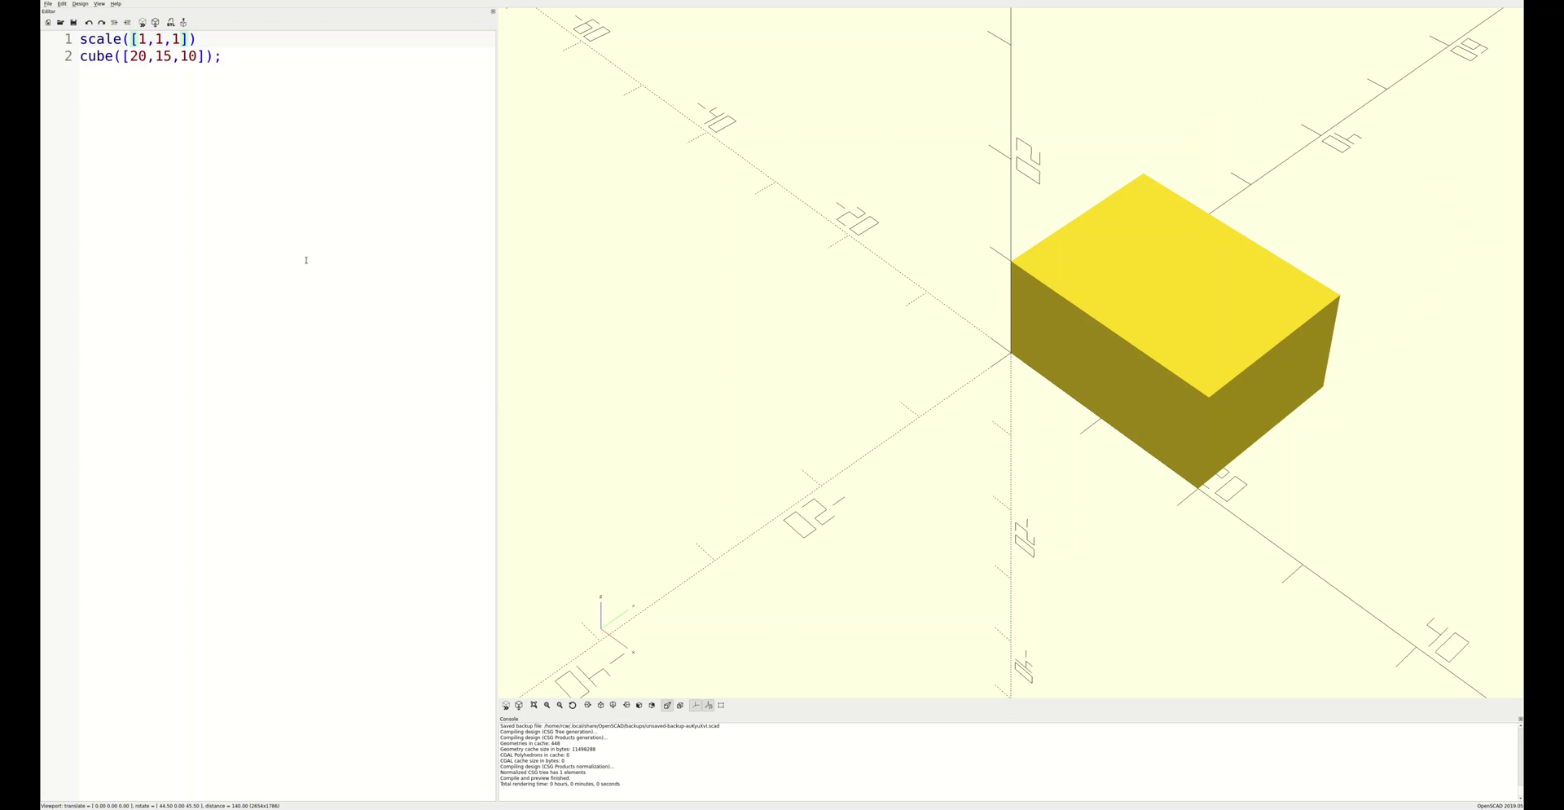
{"action": "type", "text": "/2"}
{"action": "key", "text": "F5"}
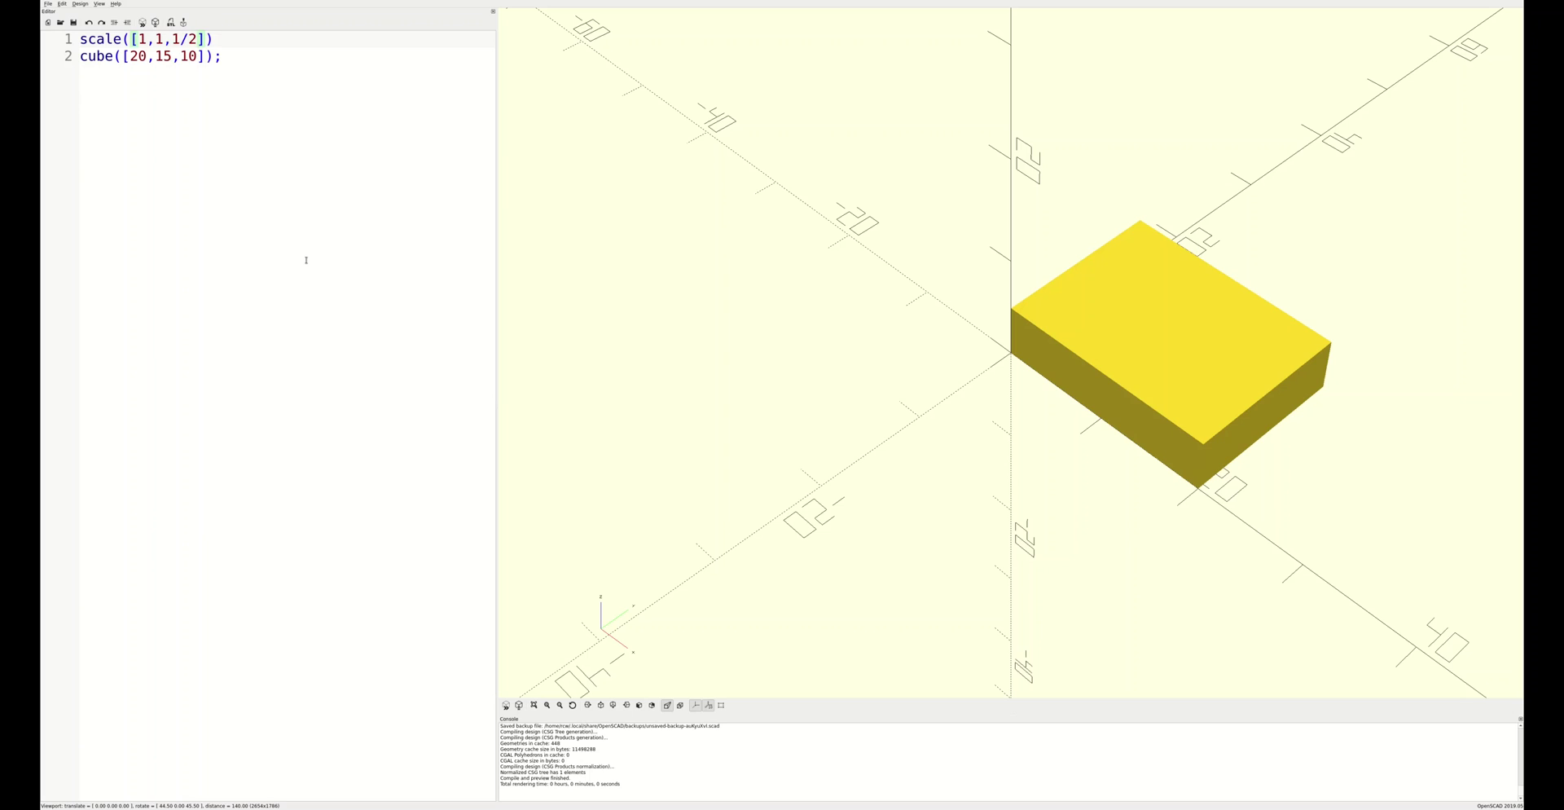
{"action": "key", "text": "BackSpace"}
{"action": "key", "text": "BackSpace"}
{"action": "key", "text": "F5"}
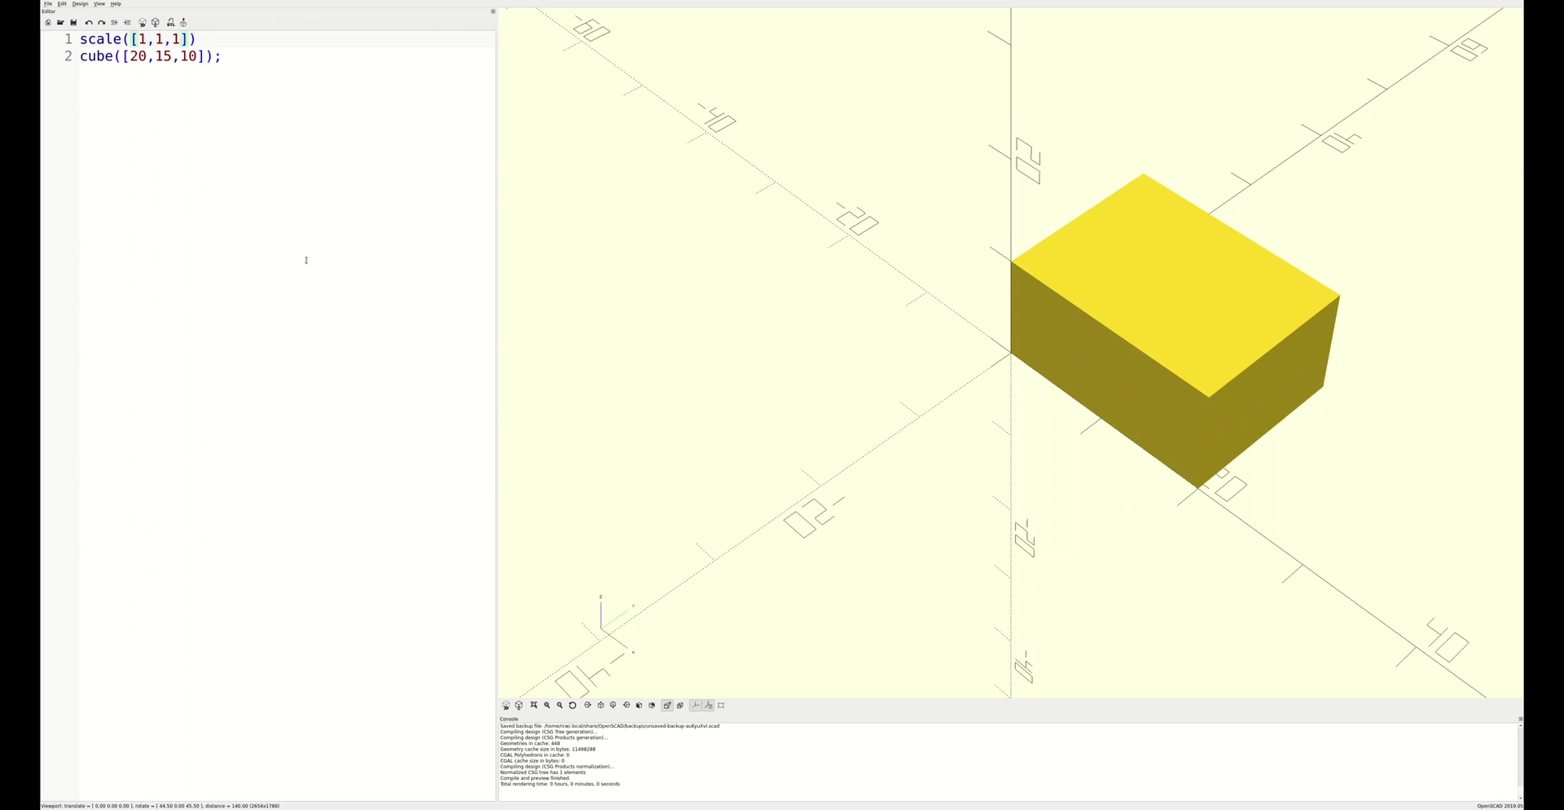
{"action": "key", "text": "Left"}
{"action": "key", "text": "BackSpace"}
{"action": "type", "text": "-"}
{"action": "key", "text": "F5"}
{"action": "key", "text": "BackSpace"}
{"action": "key", "text": "BackSpace"}
{"action": "type", "text": "1"}
{"action": "key", "text": "F5"}
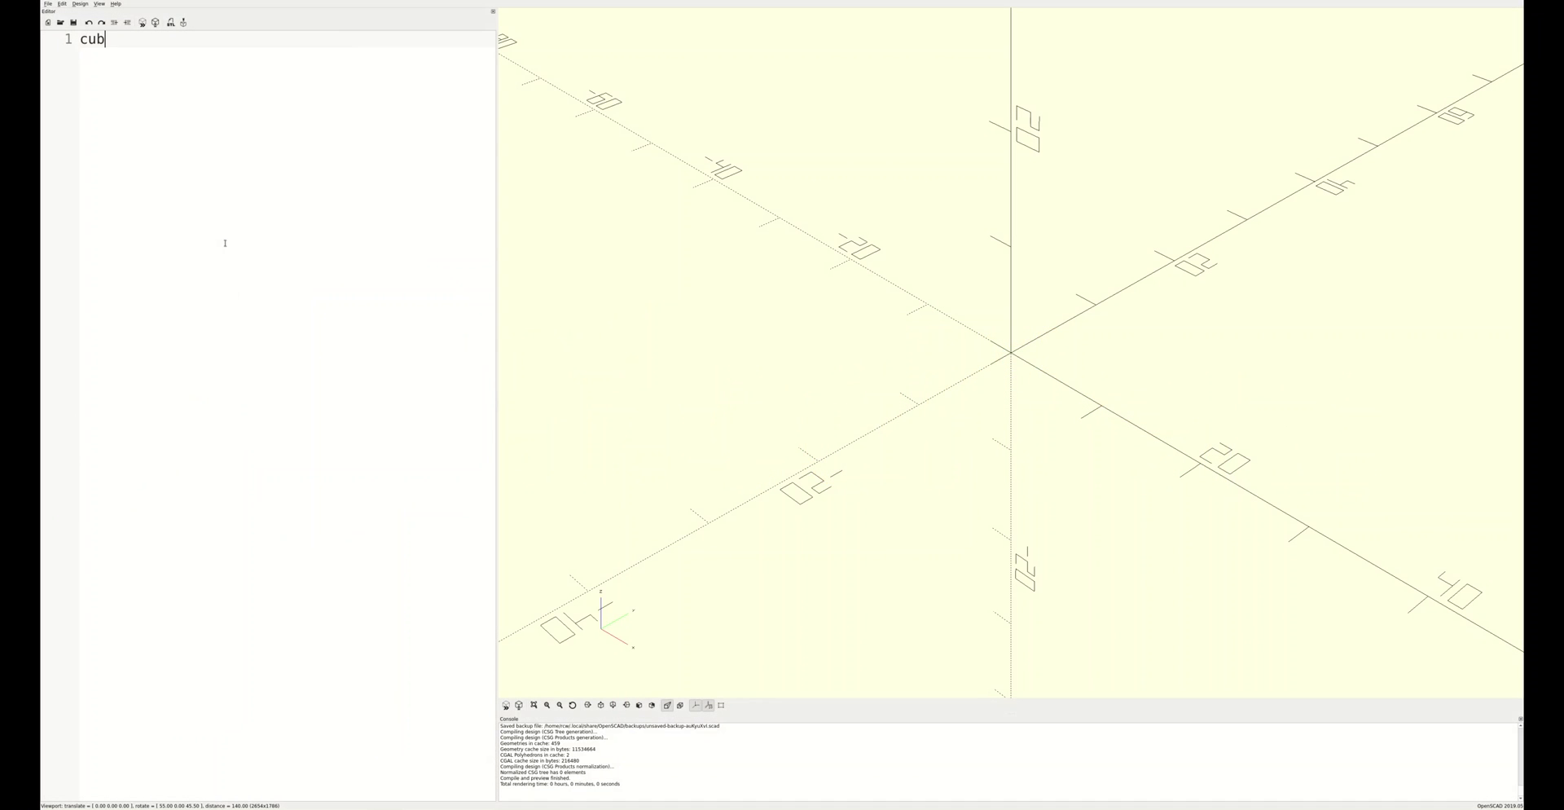
- Add a centred cube(20,true) and a cylinder(r=5,h=30,center=true) through it
{"action": "type", "text": "e(20,true);"}
{"action": "key", "text": "F5"}
{"action": "key", "text": "Return"}
{"action": "type", "text": "cylinder(r=5,h=30,"}
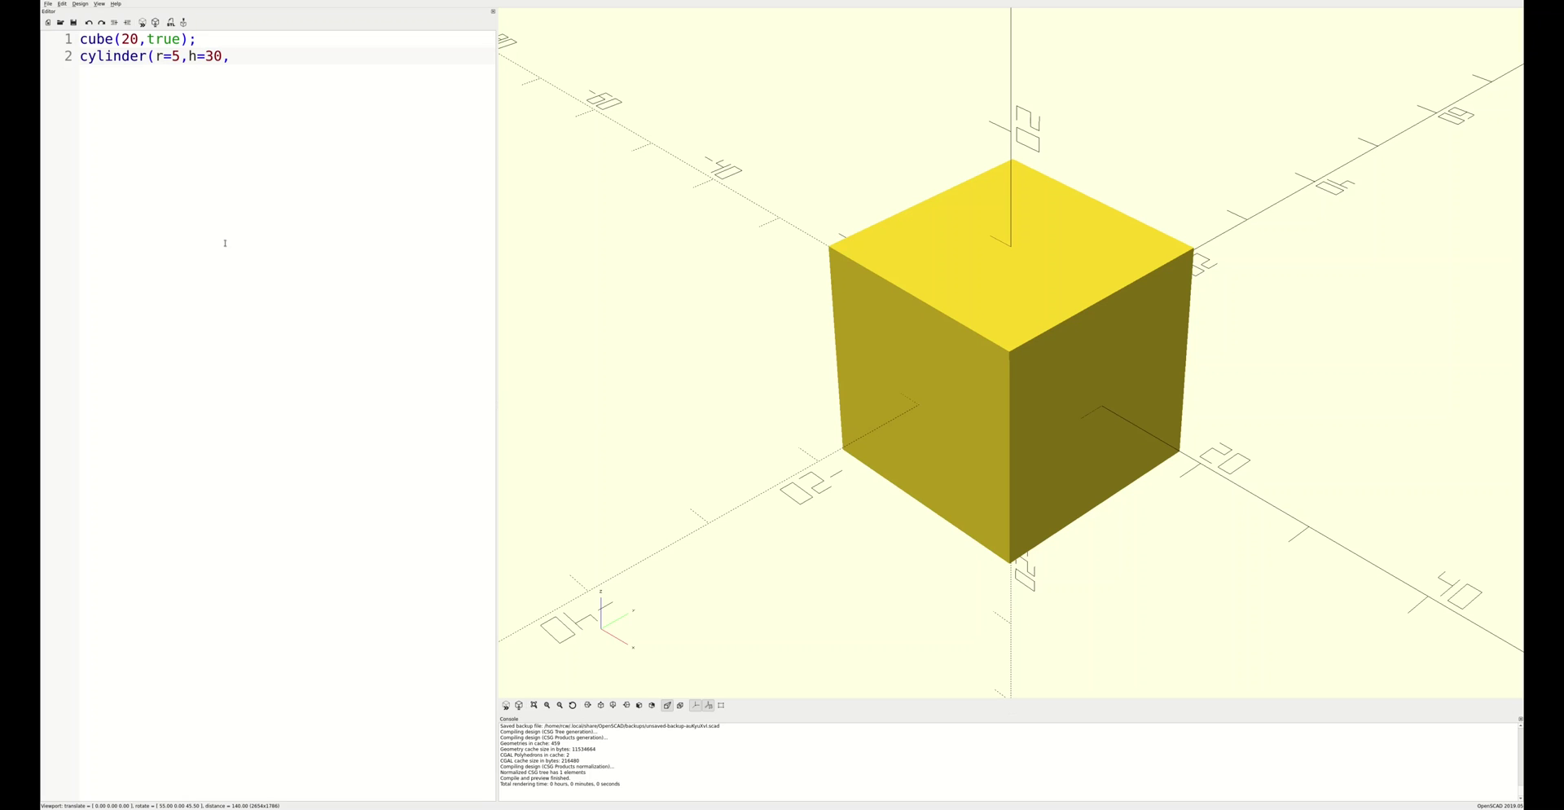
{"action": "type", "text": "center=tu"}
{"action": "key", "text": "BackSpace"}
{"action": "type", "text": "rue);"}
{"action": "key", "text": "F5"}
- Wrap both shapes in an indented difference() { } block and preview the holed cube
{"action": "key", "text": "ctrl+Home"}
{"action": "key", "text": "Return"}
{"action": "key", "text": "Up"}
{"action": "type", "text": "difference"}
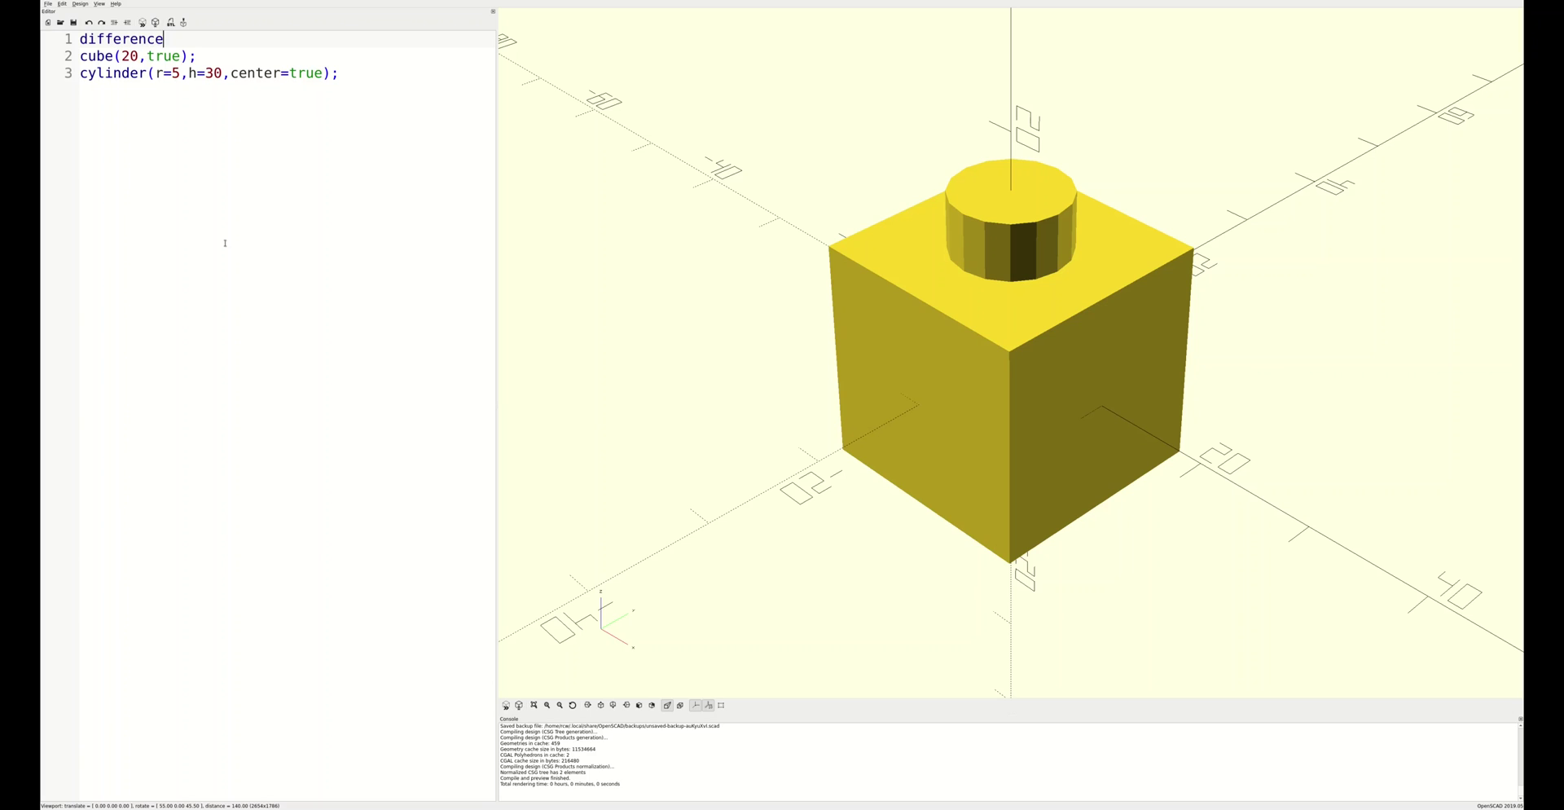
{"action": "type", "text": "() {"}
{"action": "key", "text": "Down"}
{"action": "key", "text": "Home"}
{"action": "key", "text": "shift+Down"}
{"action": "key", "text": "shift+End"}
{"action": "key", "text": "Tab"}
{"action": "key", "text": "End"}
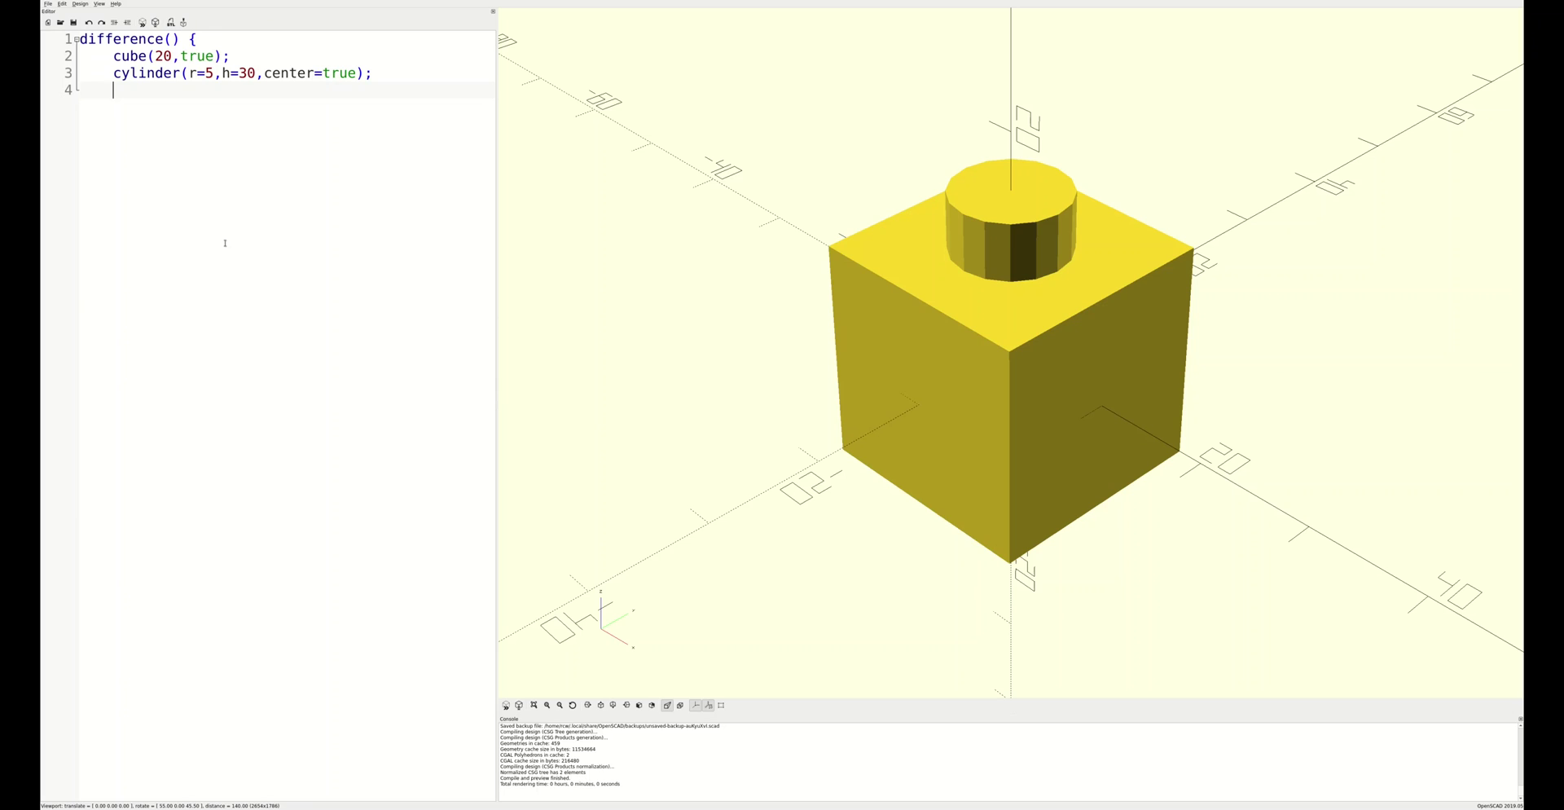
{"action": "type", "text": "}"}
{"action": "key", "text": "F5"}
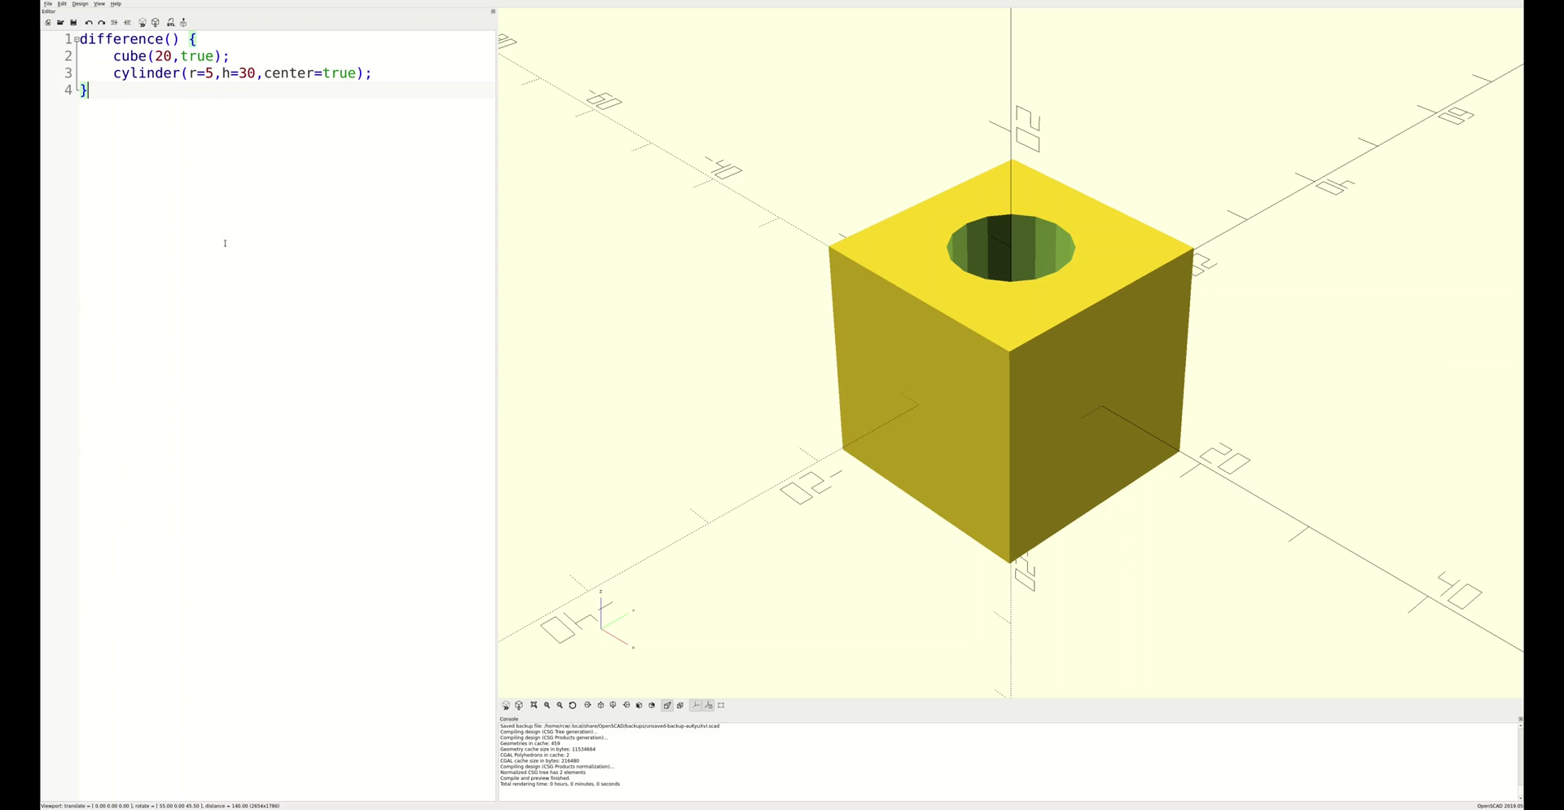
- Prefix the cylinder with # to highlight it in the preview, then render with F6
{"action": "mouse_move", "coordinate": [685, 321]}
{"action": "left_mouse_down"}
{"action": "mouse_move", "coordinate": [685, 356]}
{"action": "mouse_move", "coordinate": [684, 341]}
{"action": "left_mouse_up"}
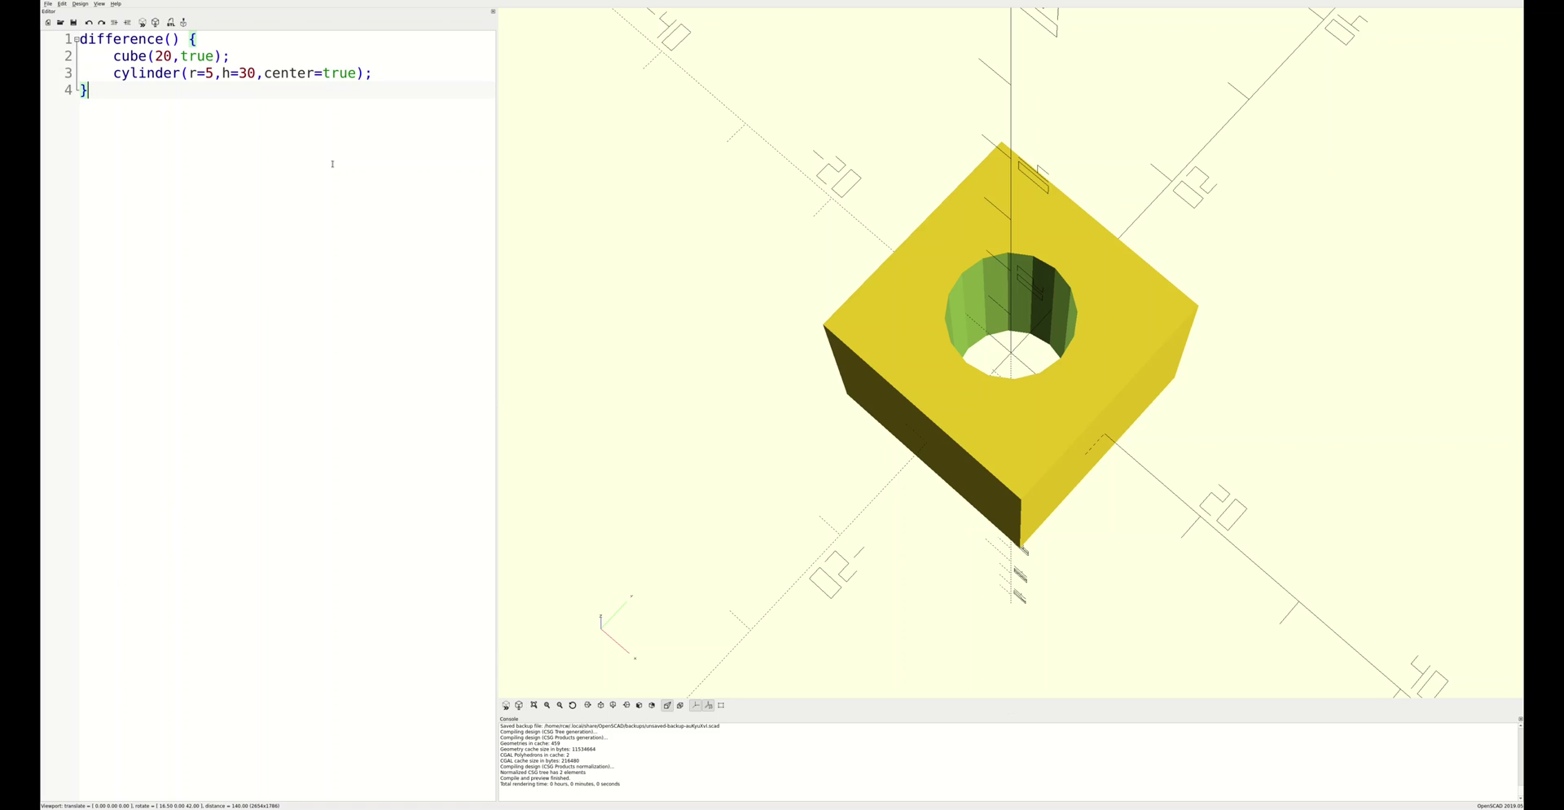
{"action": "key", "text": "Up"}
{"action": "type", "text": "#"}
{"action": "key", "text": "F5"}
{"action": "mouse_move", "coordinate": [752, 422]}
{"action": "left_mouse_down"}
{"action": "mouse_move", "coordinate": [754, 322]}
{"action": "mouse_move", "coordinate": [759, 424]}
{"action": "left_mouse_up"}
{"action": "key", "text": "F6"}
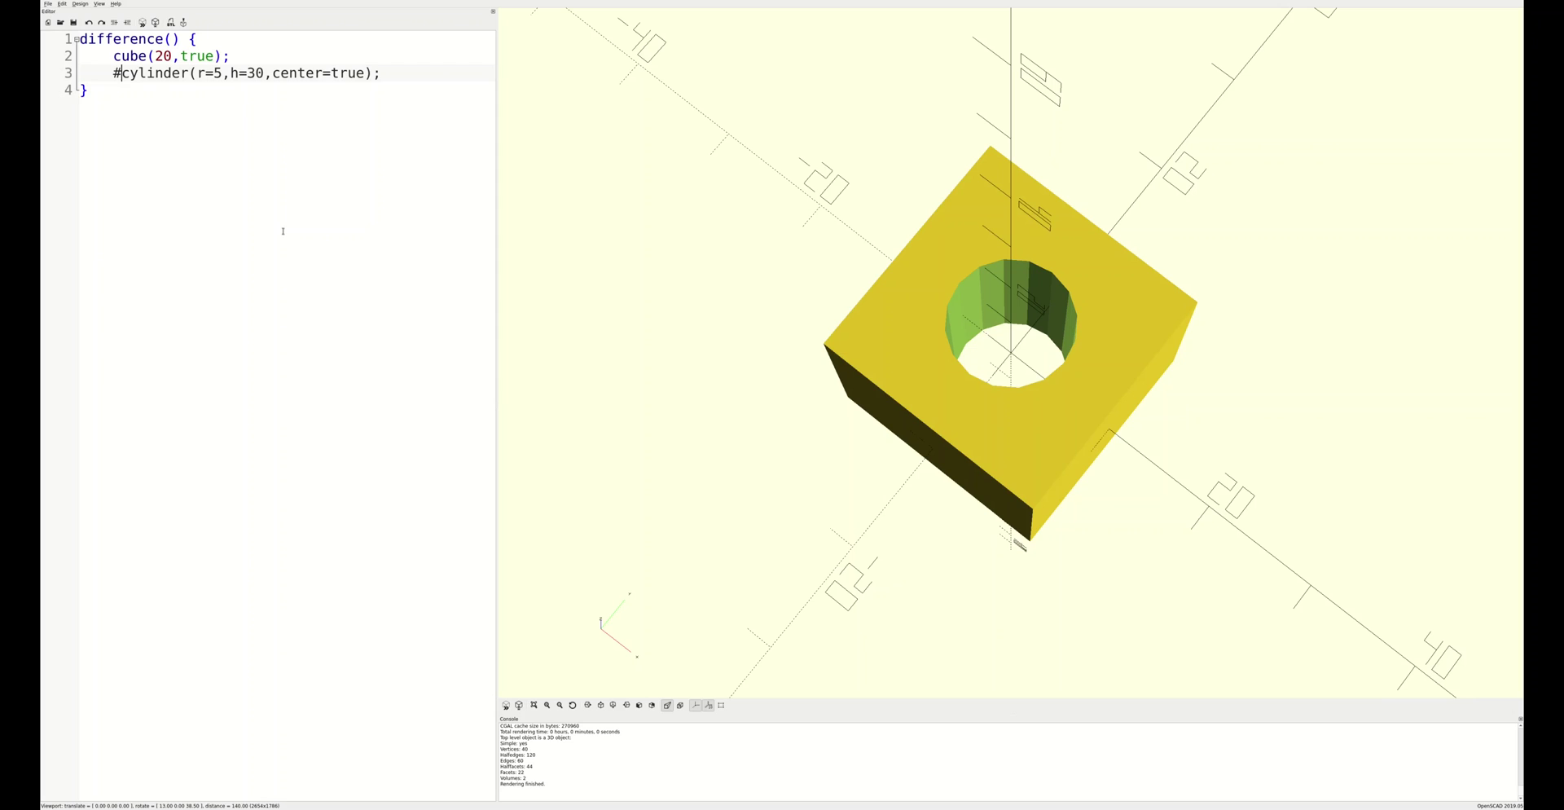
- Replace # with % on the cylinder, preview the ghost, and render the solid cube with F6
{"action": "key", "text": "BackSpace"}
{"action": "type", "text": "%"}
{"action": "key", "text": "F5"}
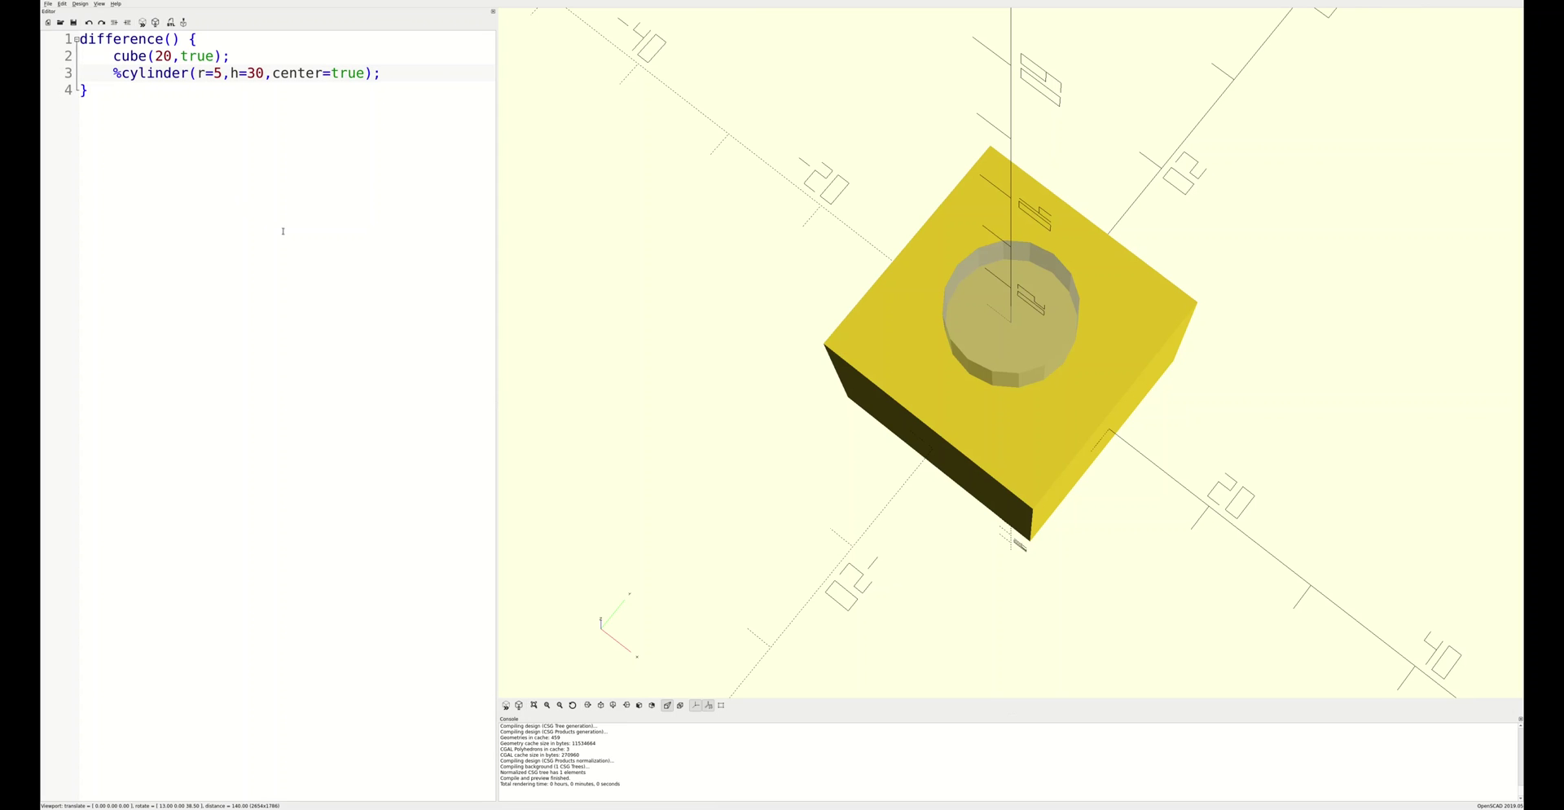
{"action": "mouse_move", "coordinate": [781, 440]}
{"action": "left_mouse_down"}
{"action": "mouse_move", "coordinate": [774, 321]}
{"action": "mouse_move", "coordinate": [770, 429]}
{"action": "left_mouse_up"}
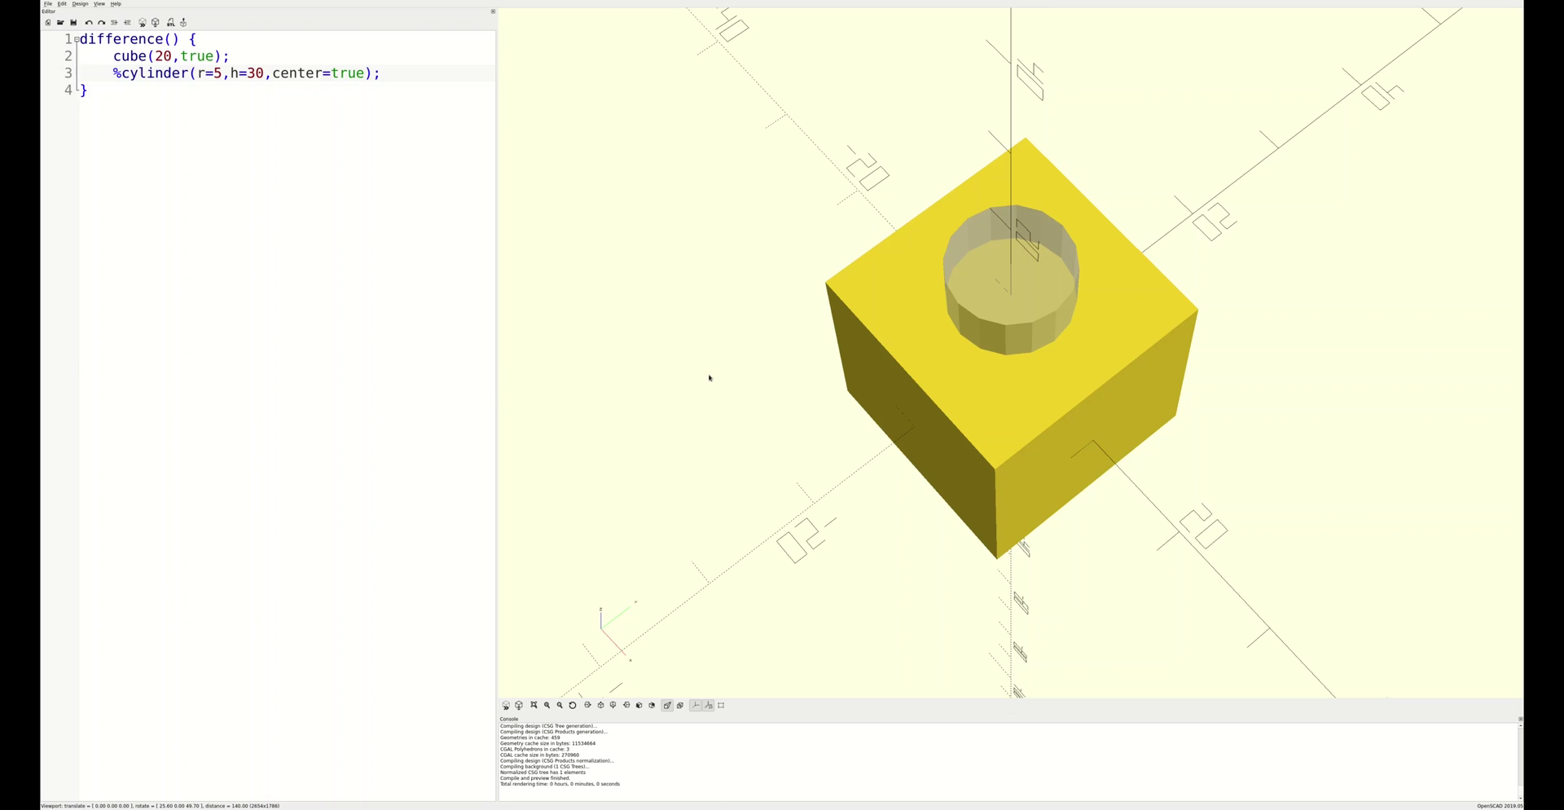
{"action": "key", "text": "F6"}
{"action": "left_click_drag", "start_coordinate": [723, 394], "coordinate": [733, 421]}
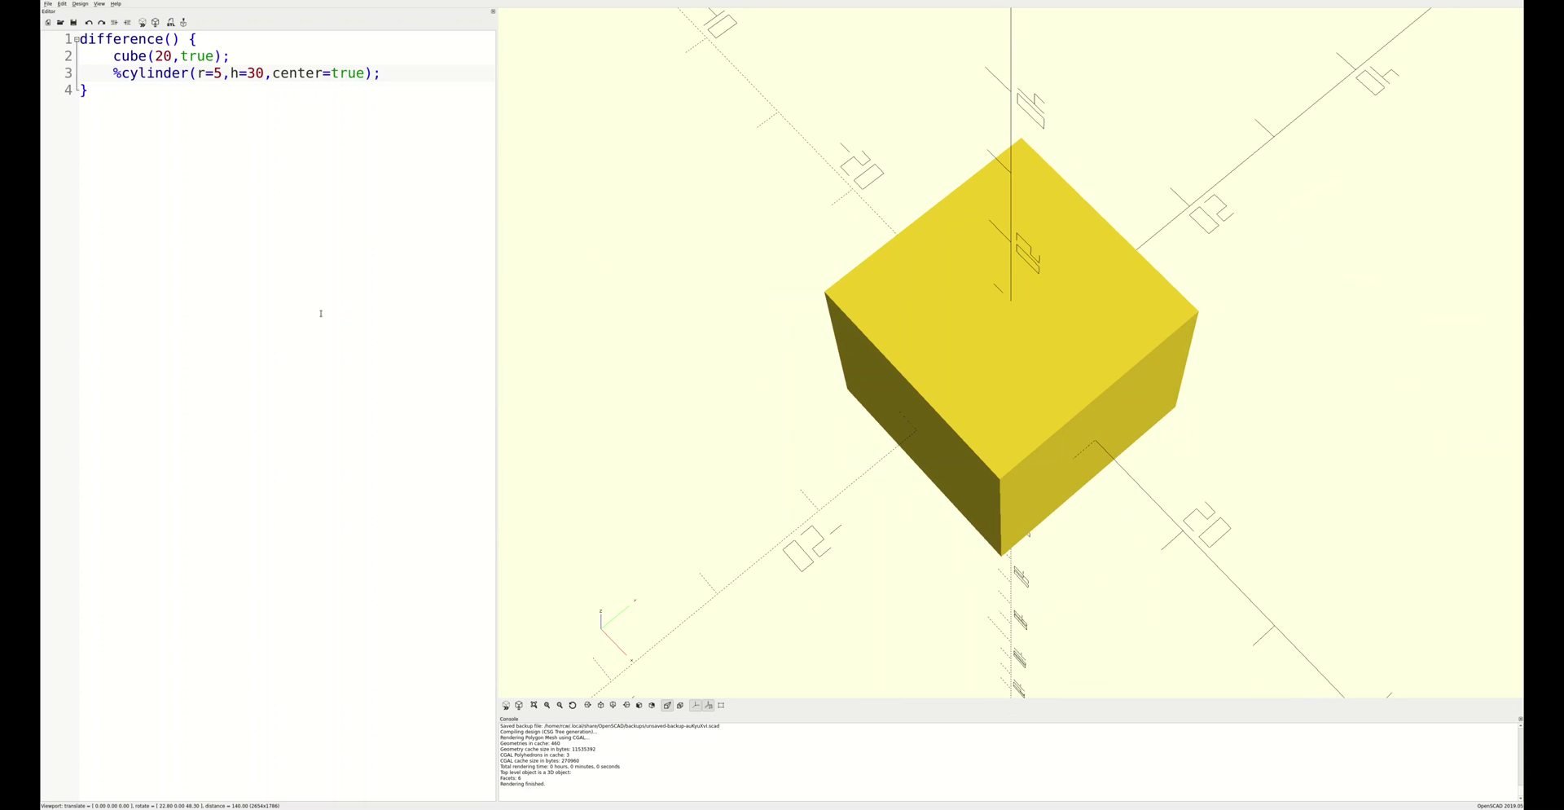